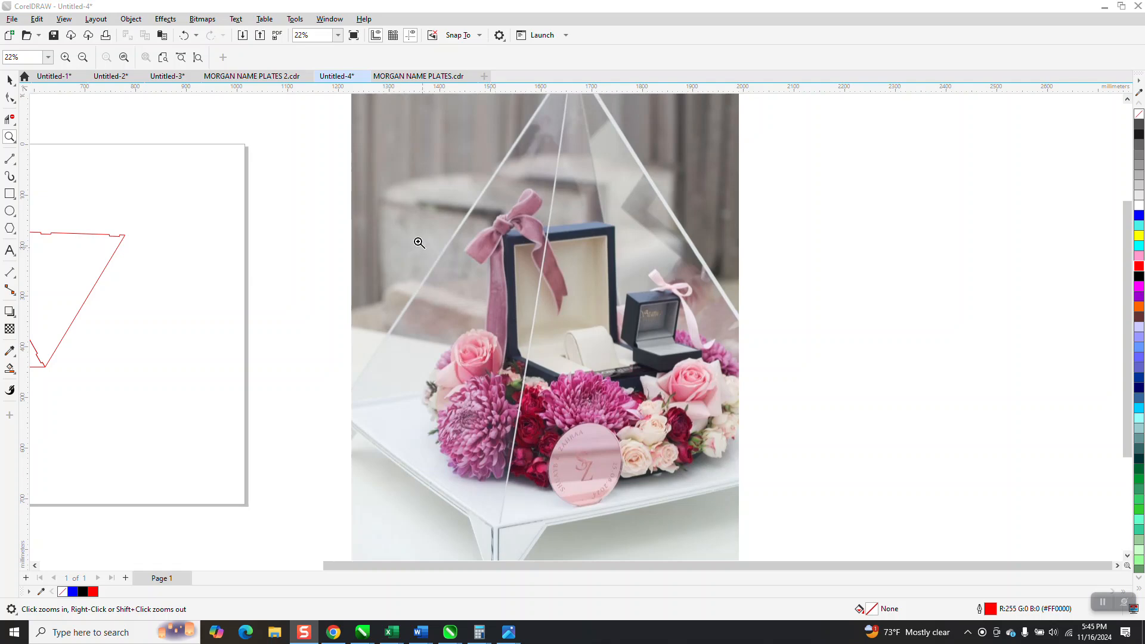
Examine the pyramid reference photo and the two interlocking triangular panels drawn on the page.
scroll(562, 159, down, 1)
scroll(563, 158, down, 1)
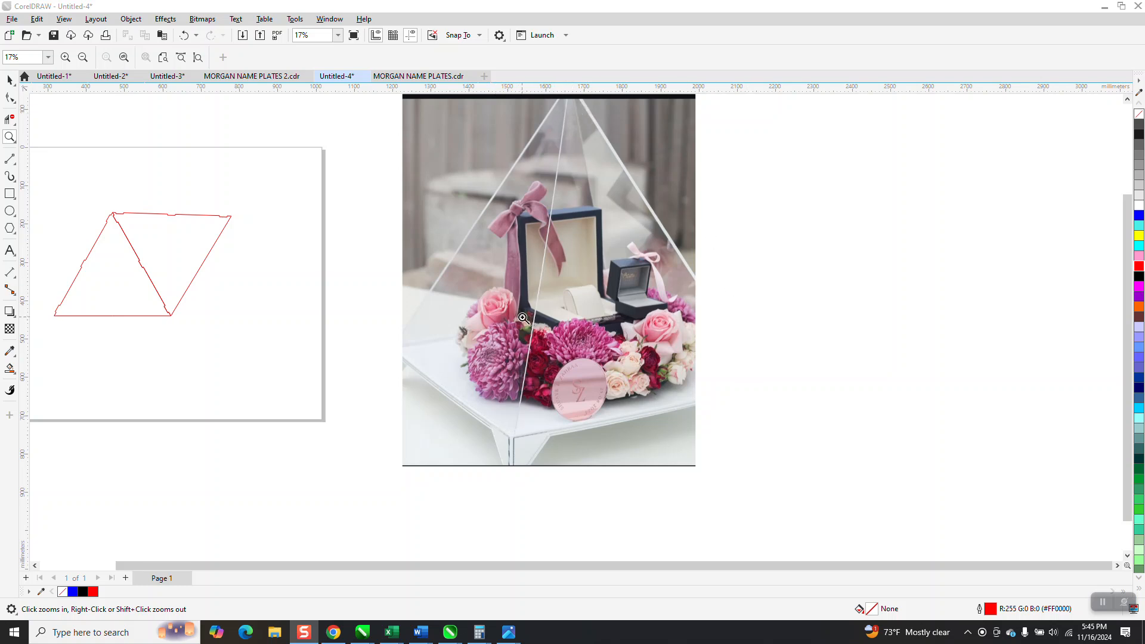
scroll(645, 328, down, 1)
scroll(646, 324, down, 1)
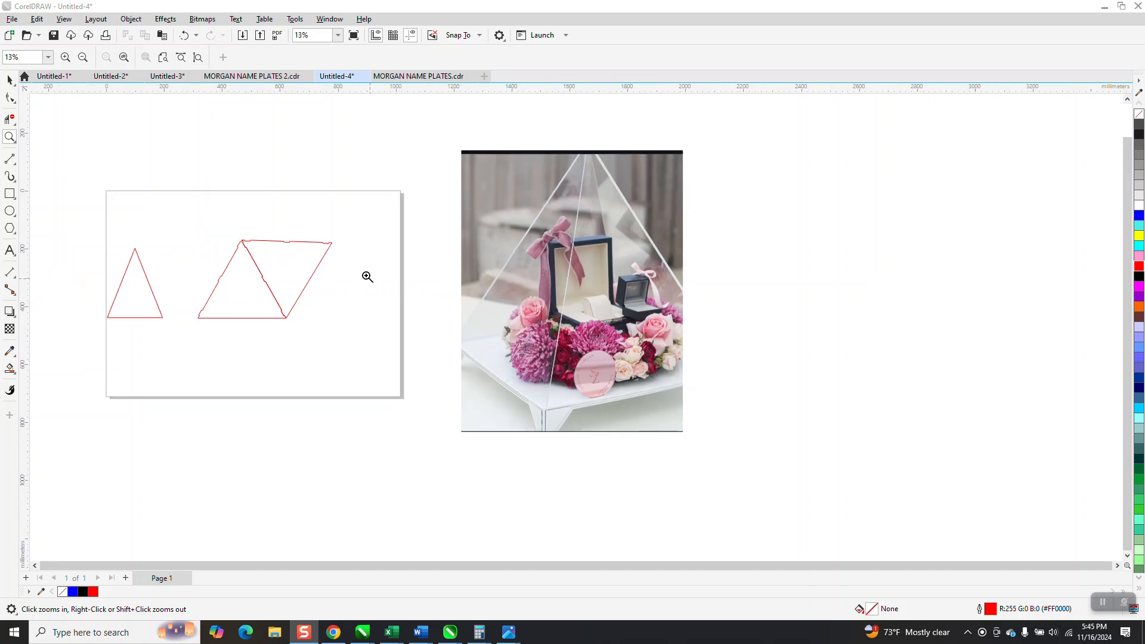
drag(206, 225, 381, 330)
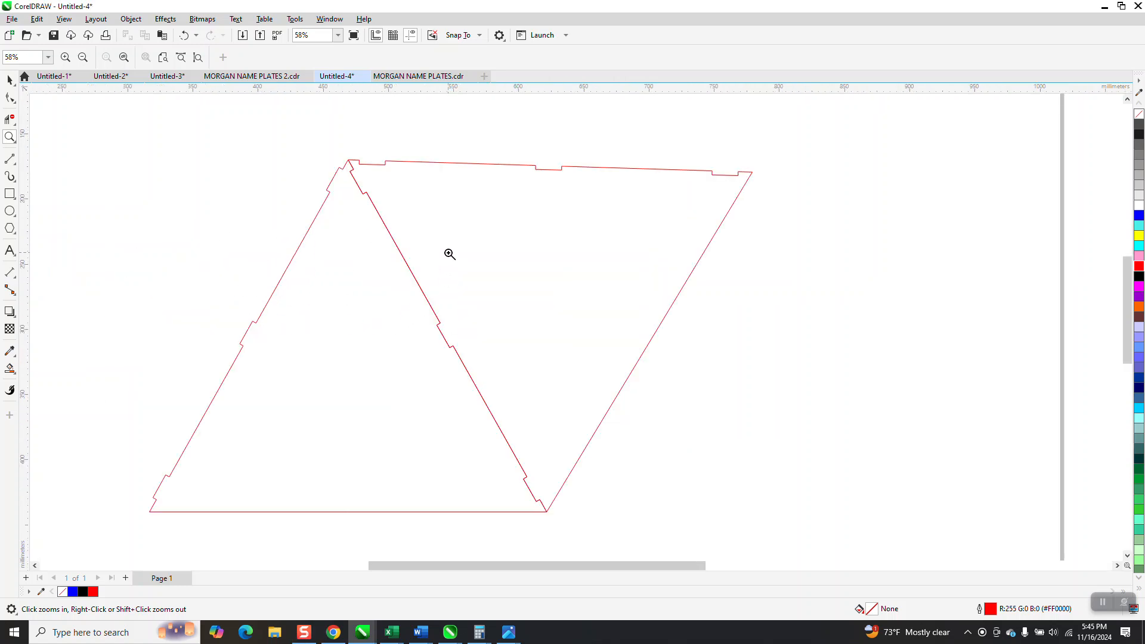
scroll(468, 243, down, 3)
scroll(506, 239, down, 2)
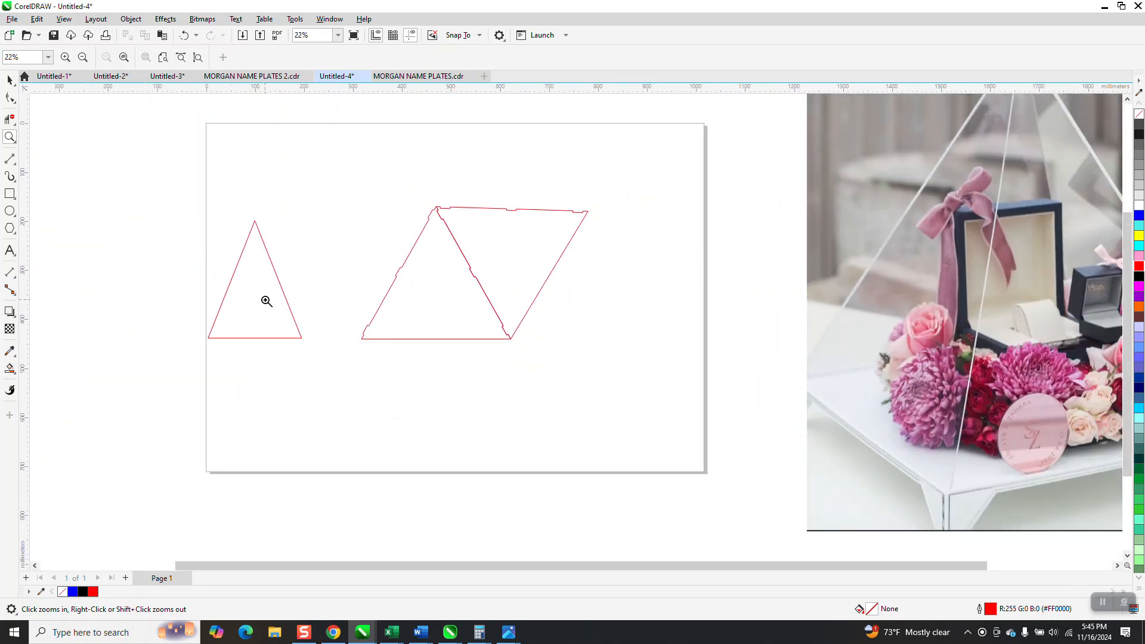
Move the two interlocking panels to the page's upper-left corner area and place the plain triangle near the page centre.
click(10, 79)
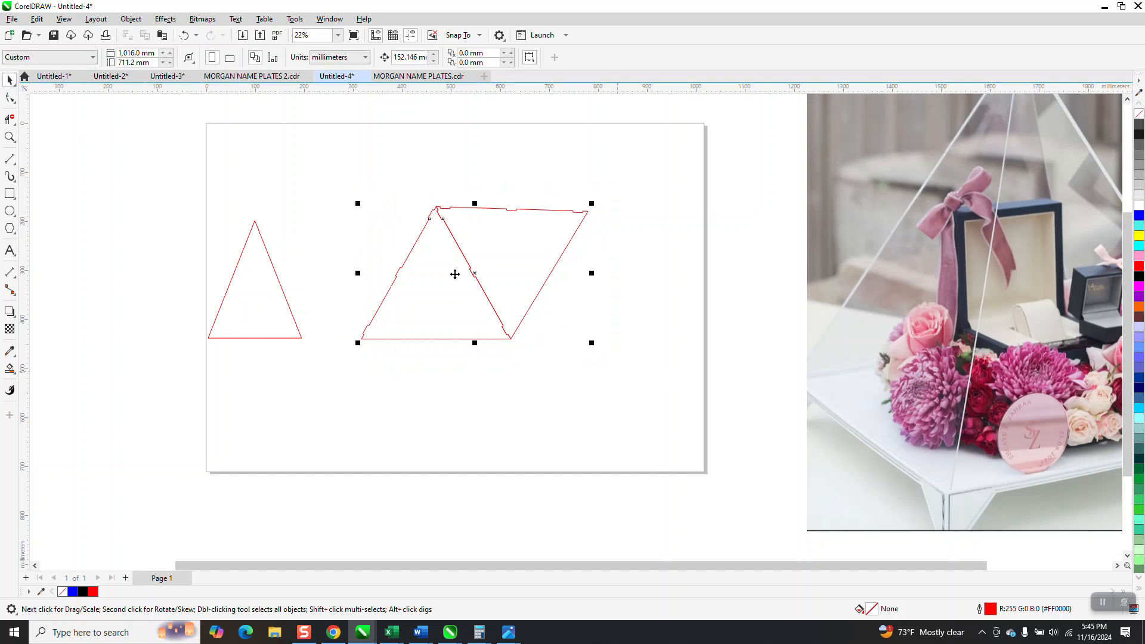
drag(455, 274, 135, 194)
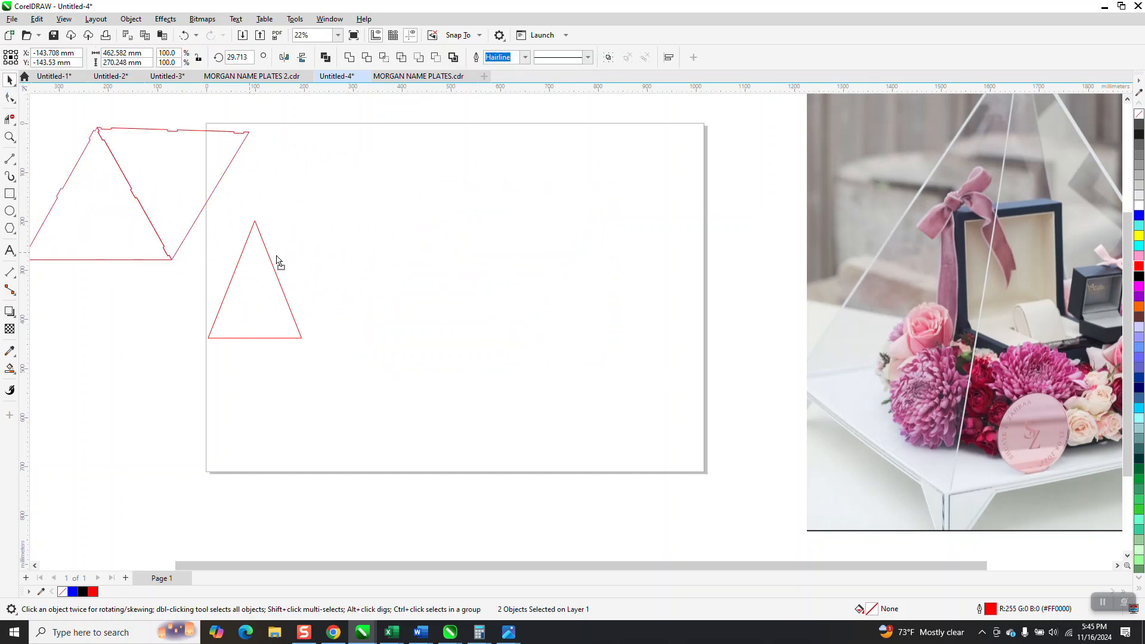
drag(276, 261, 443, 258)
scroll(806, 417, down, 1)
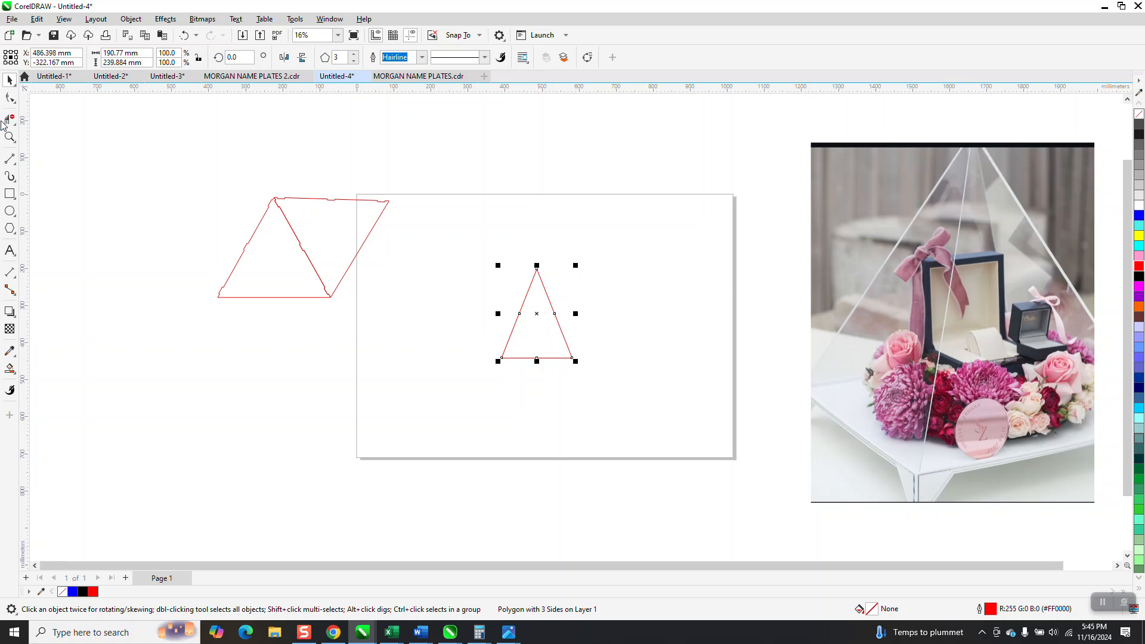
Place the plain triangle's rotation centre exactly on its apex.
click(10, 138)
drag(267, 199, 337, 281)
scroll(363, 273, down, 3)
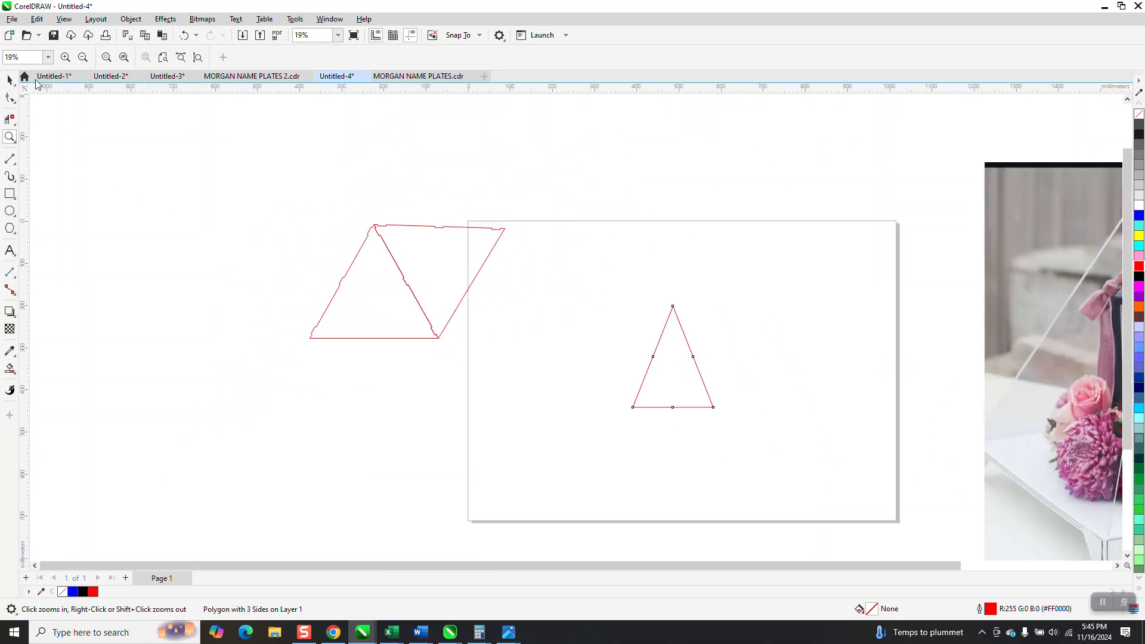
click(10, 80)
click(173, 105)
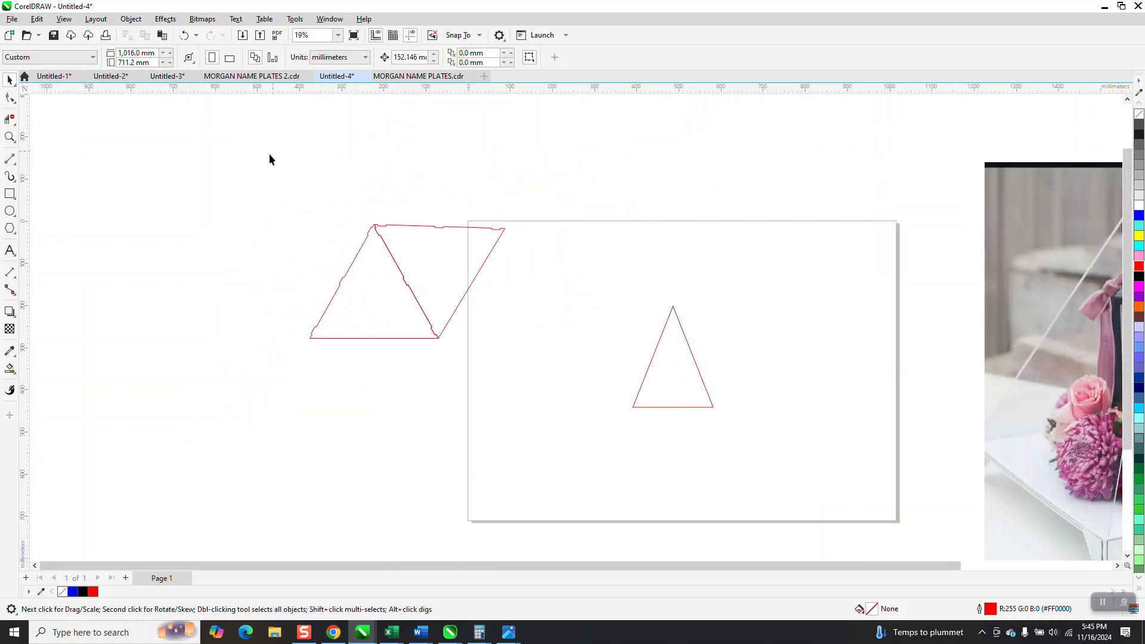
click(693, 381)
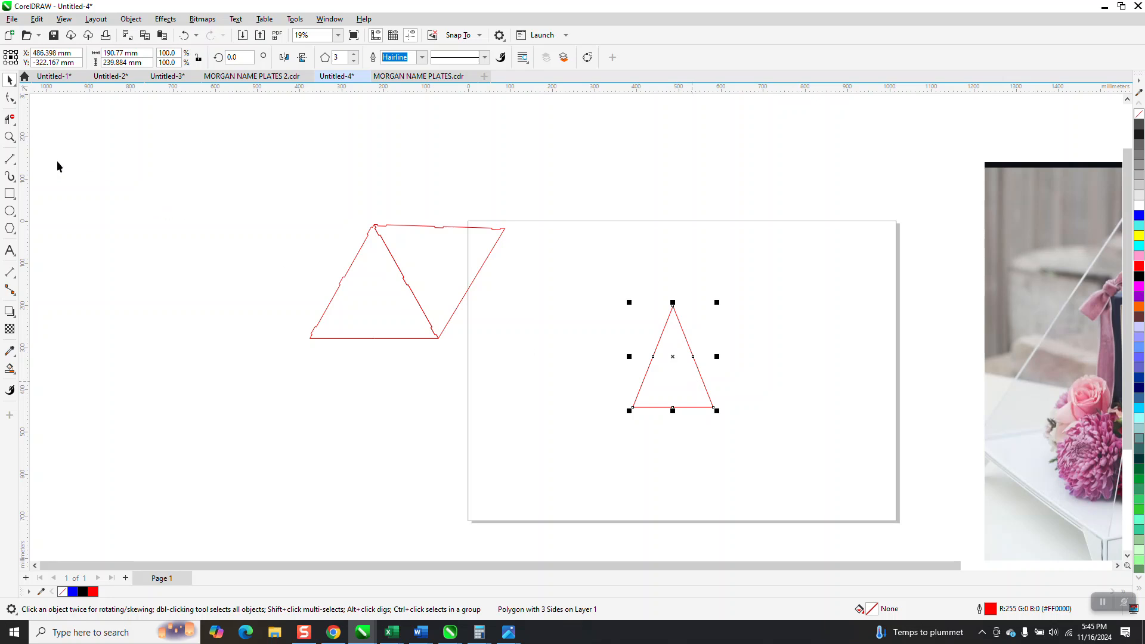
click(10, 137)
drag(627, 281, 854, 480)
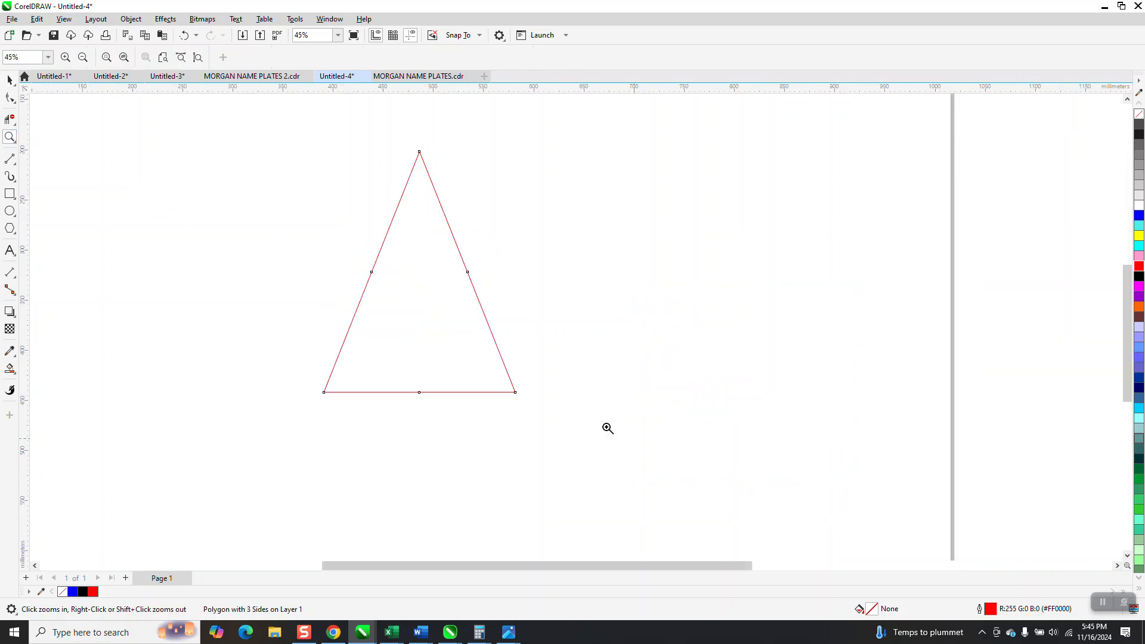
click(9, 80)
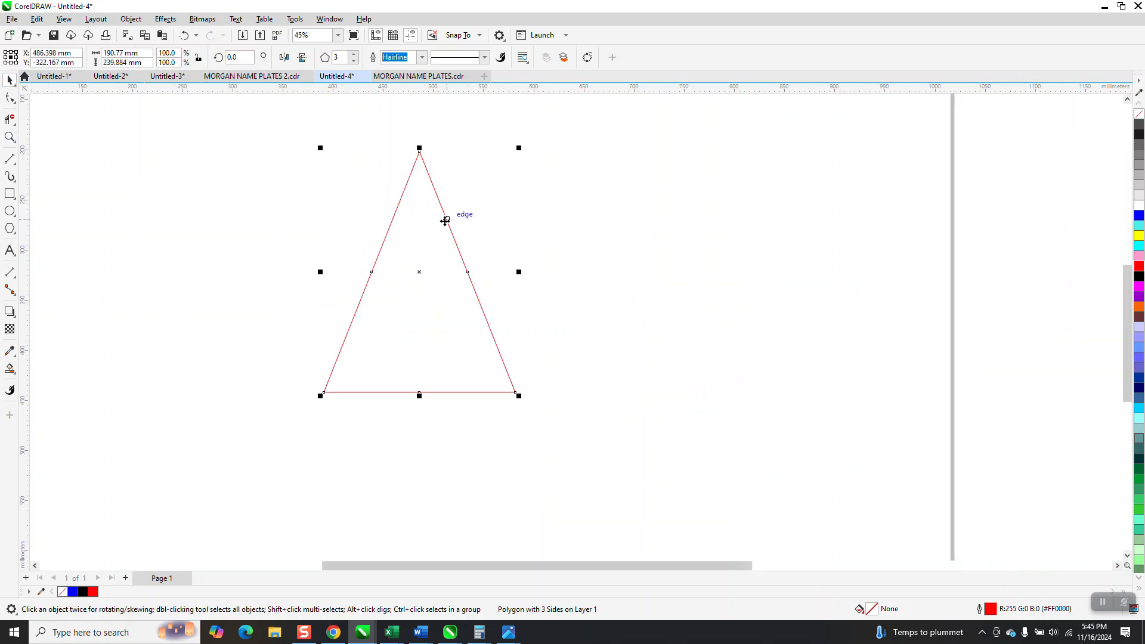
click(424, 272)
drag(419, 273, 419, 151)
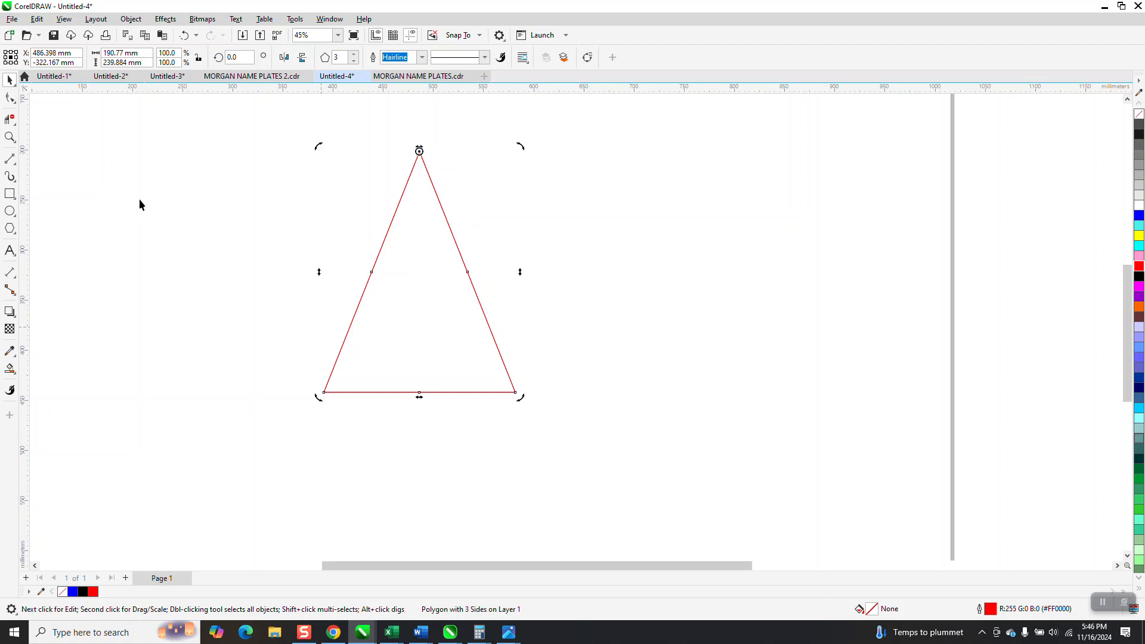
Make a copy of the triangle rotated about 43.4° around the apex so both triangles share a slanted edge.
click(8, 137)
drag(340, 138, 683, 443)
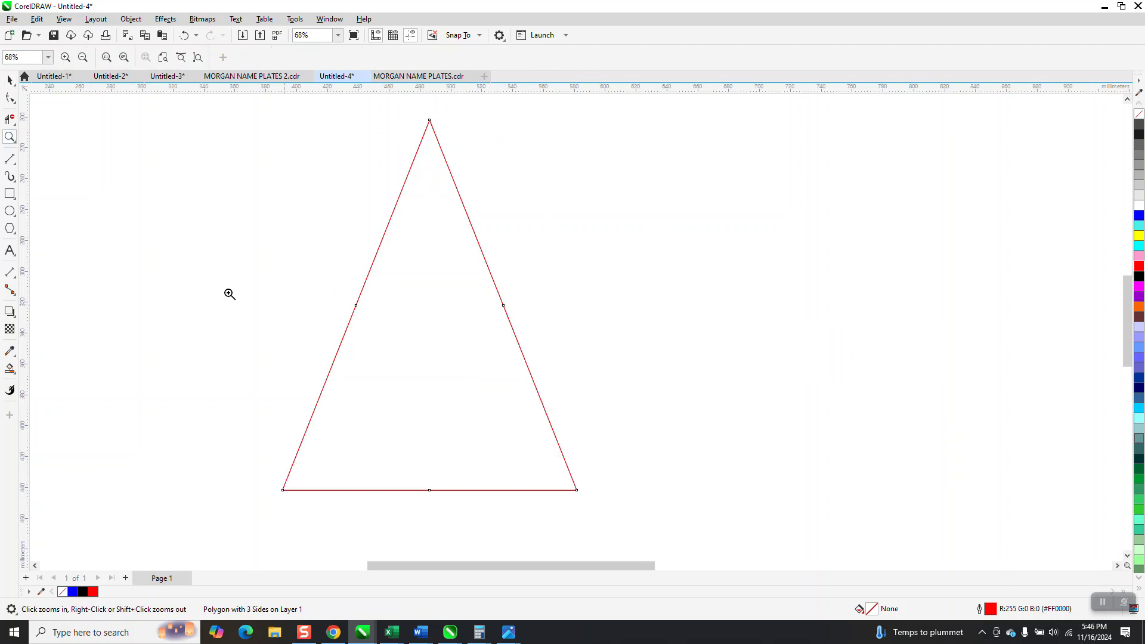
click(10, 80)
click(432, 308)
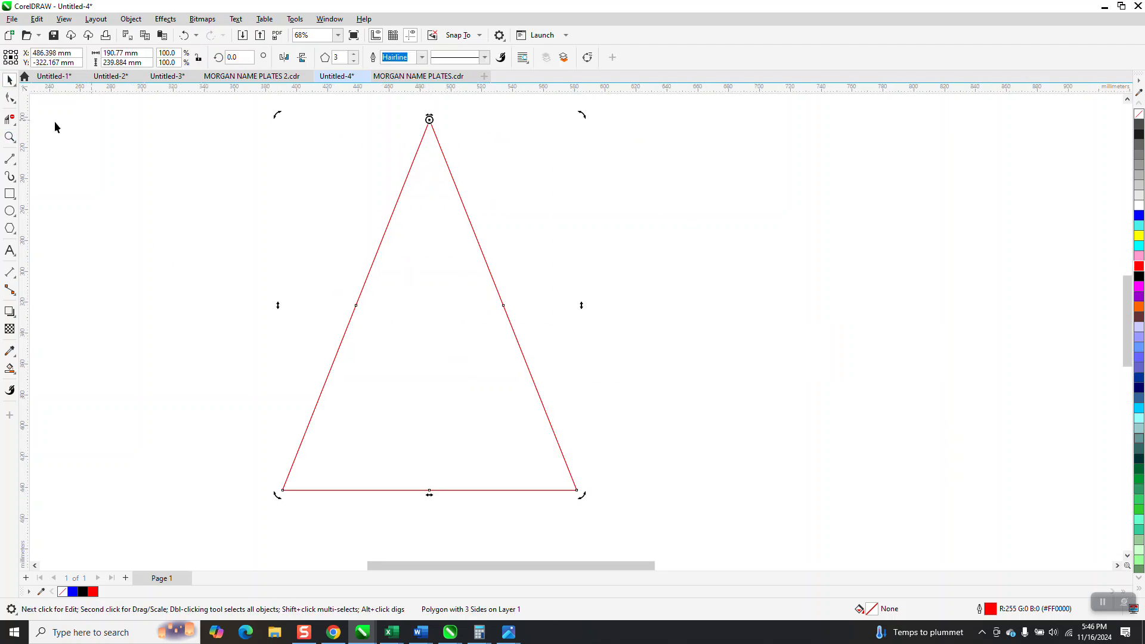
click(9, 136)
mouse_move(425, 116)
mouse_down()
mouse_move(442, 140)
mouse_move(470, 142)
mouse_up()
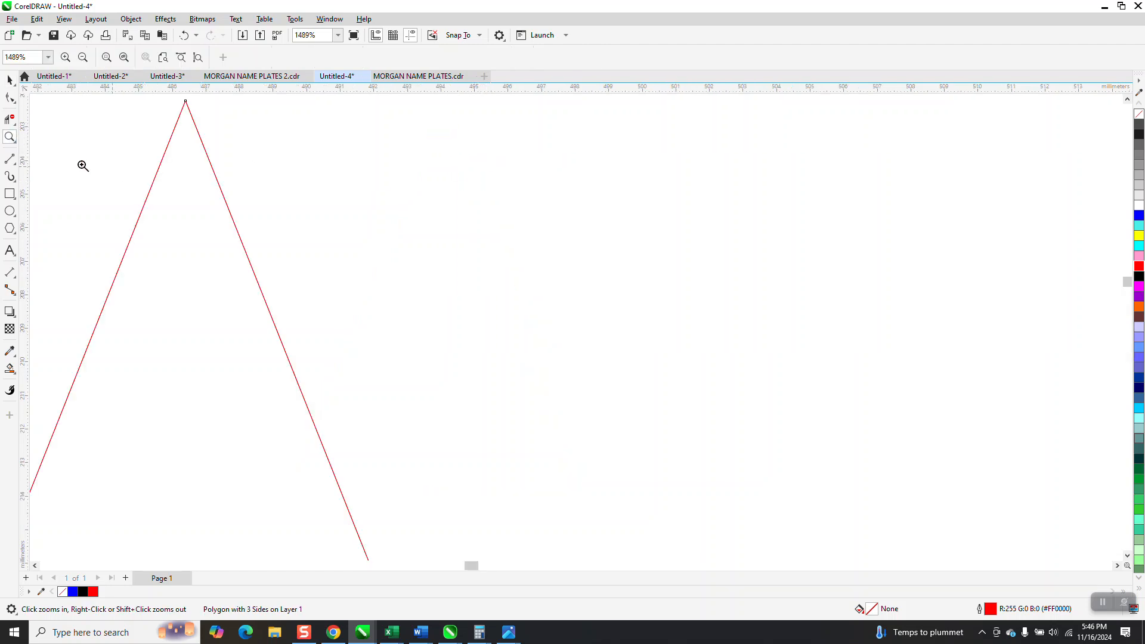
click(10, 80)
click(220, 222)
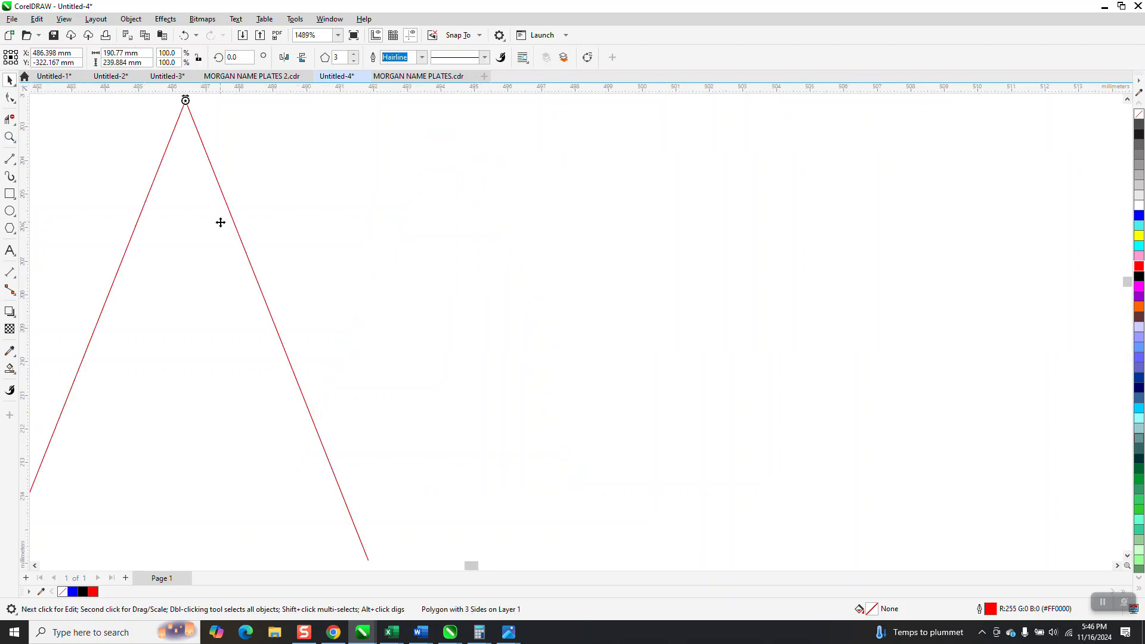
scroll(296, 215, down, 6)
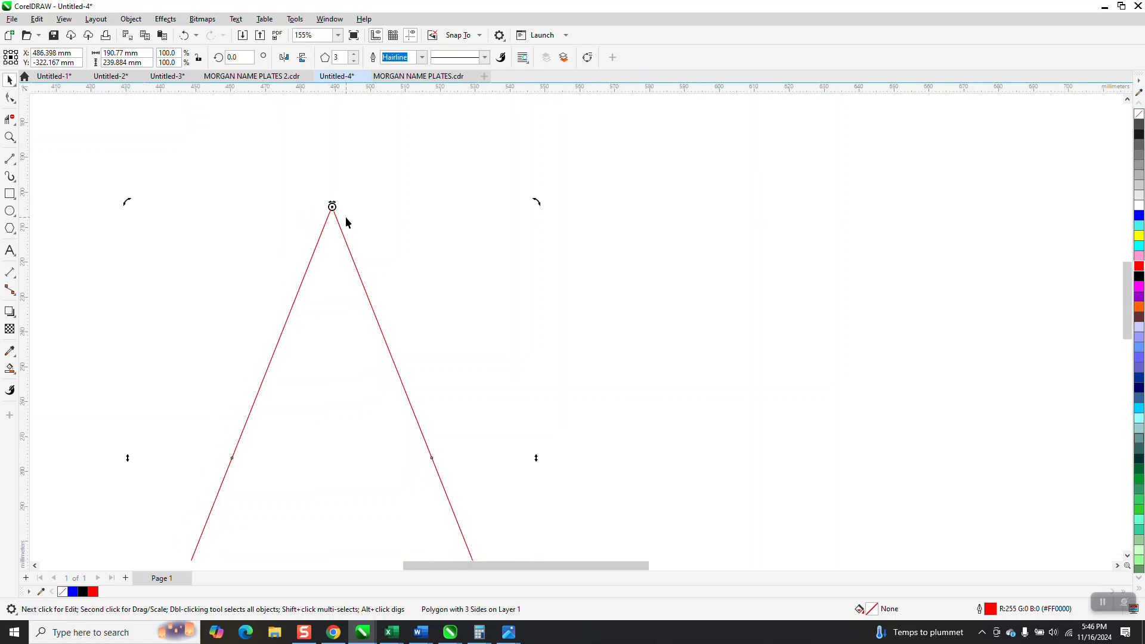
scroll(352, 233, down, 4)
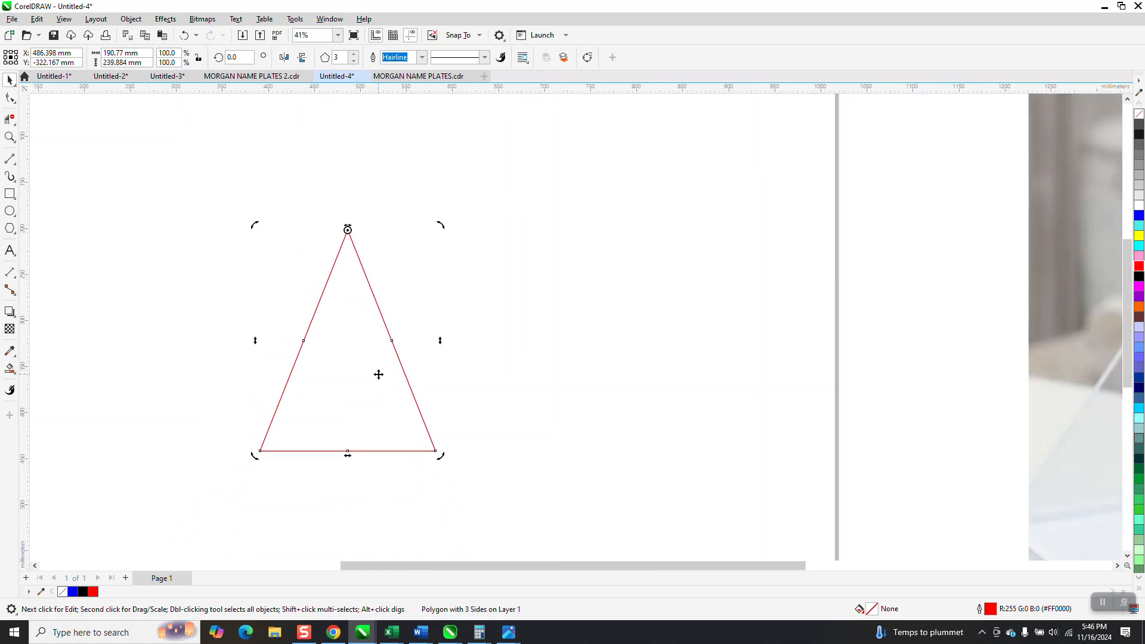
drag(257, 454, 435, 460)
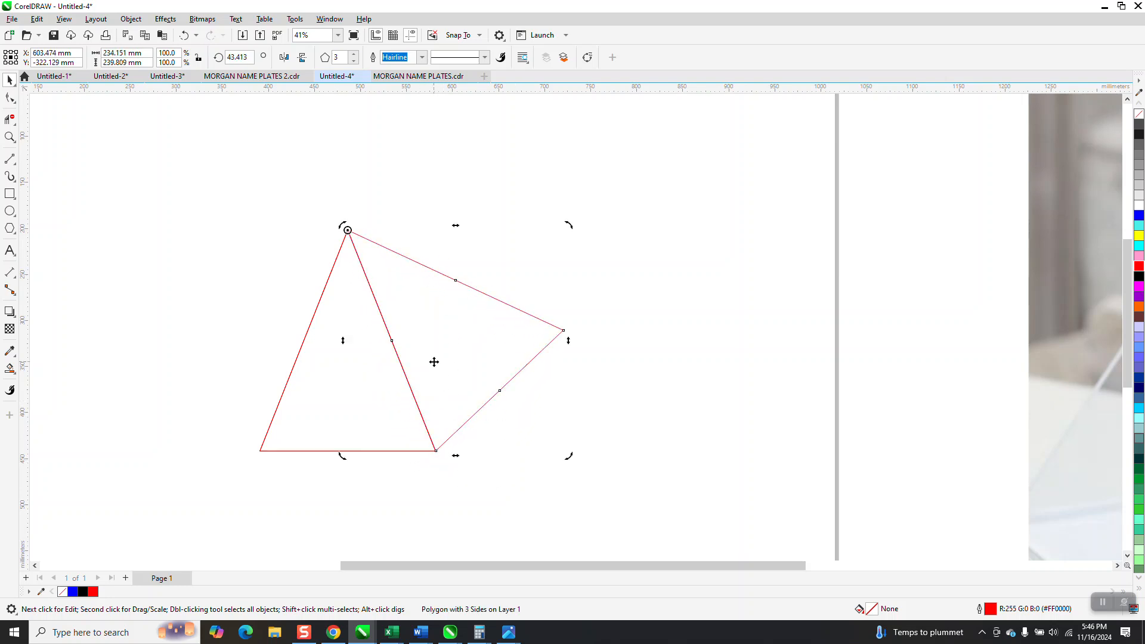
click(246, 289)
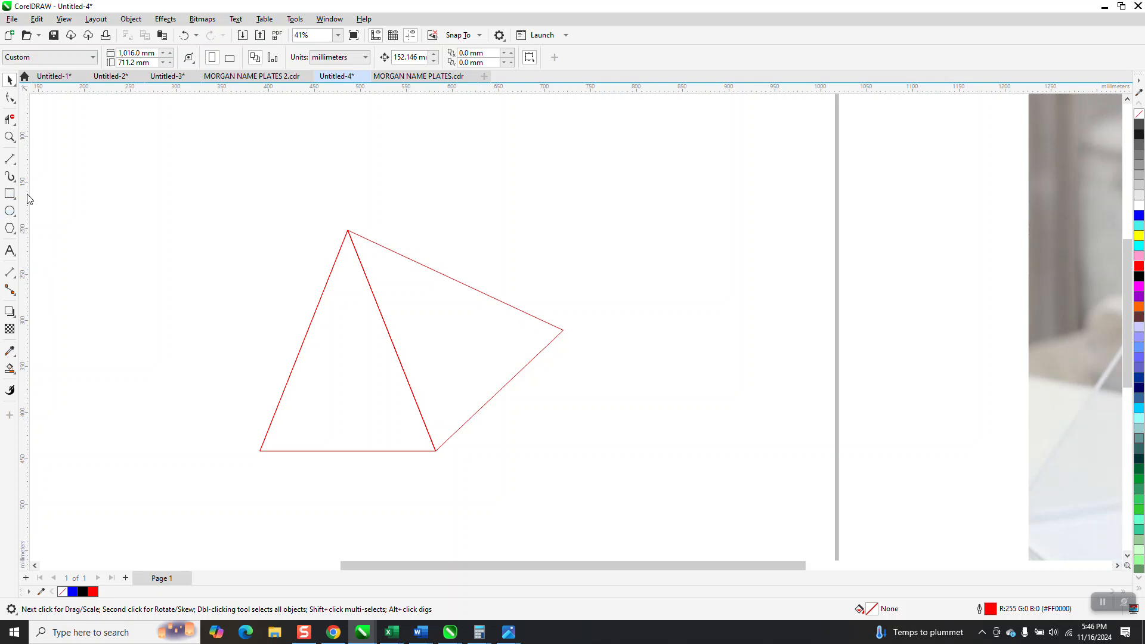
Place a vertical guideline through the base's right corner and add an angular dimension between it and the shared slanted edge.
drag(30, 202, 439, 451)
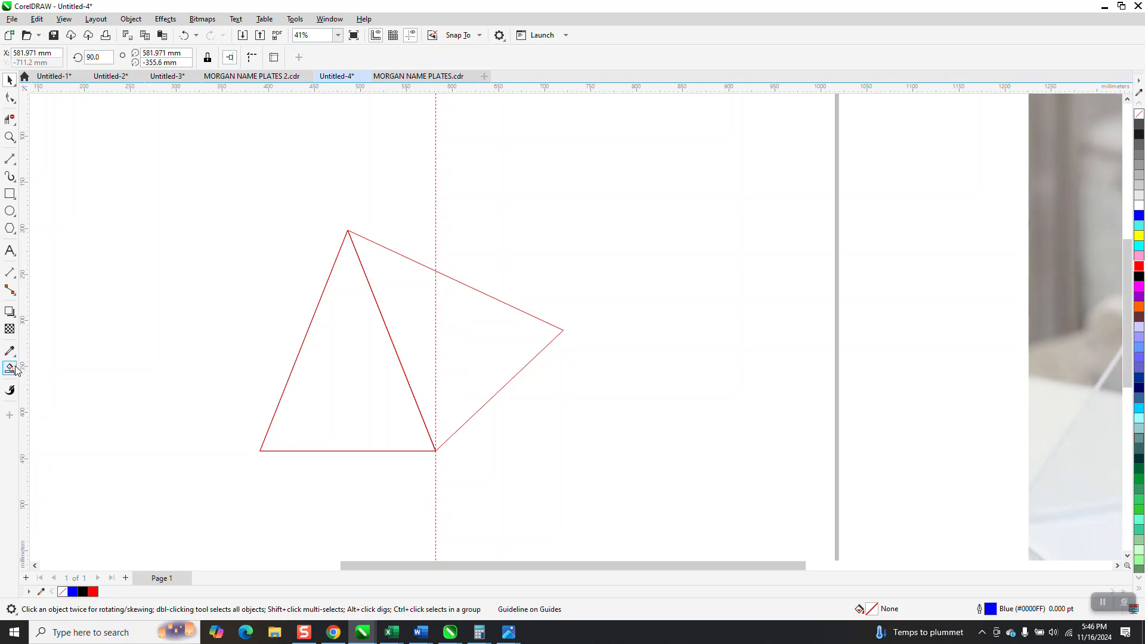
click(17, 281)
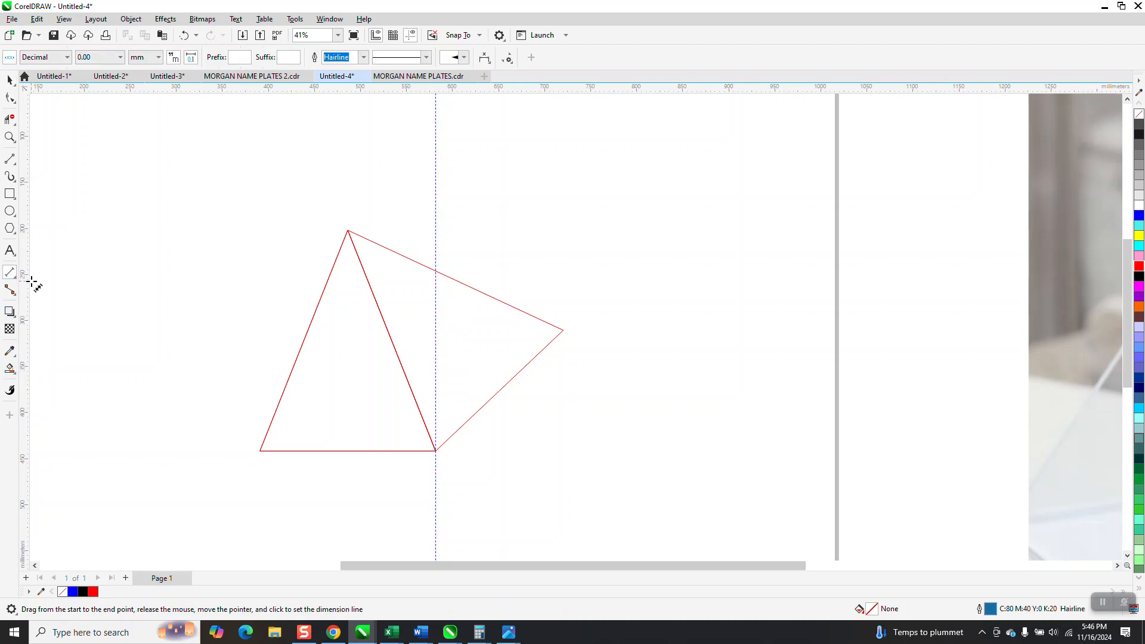
click(17, 280)
click(56, 299)
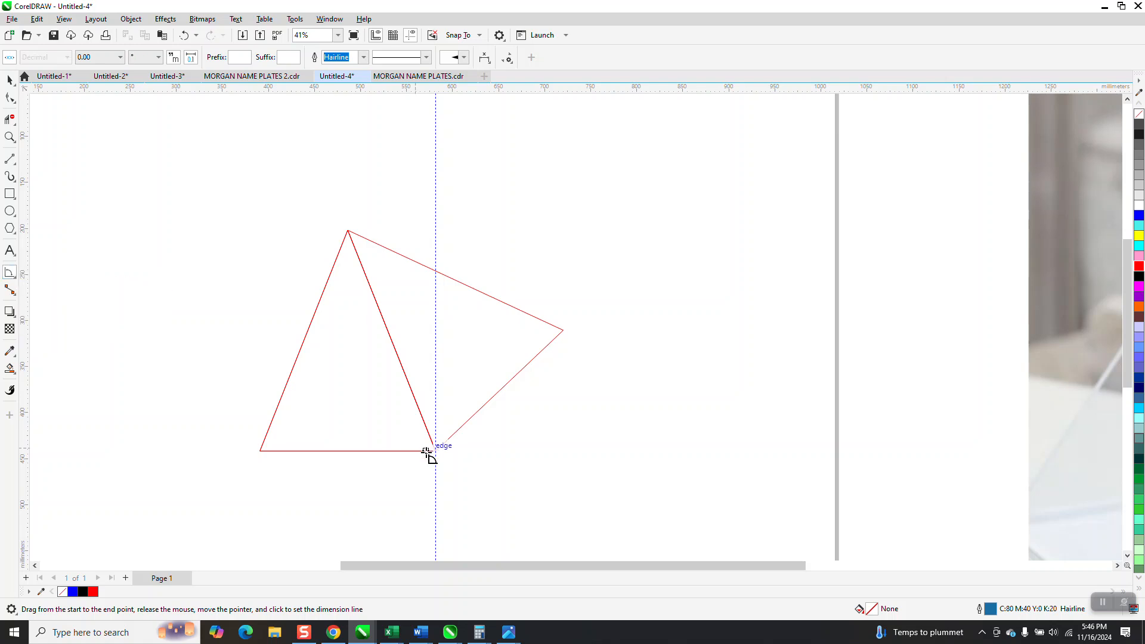
drag(436, 451, 438, 328)
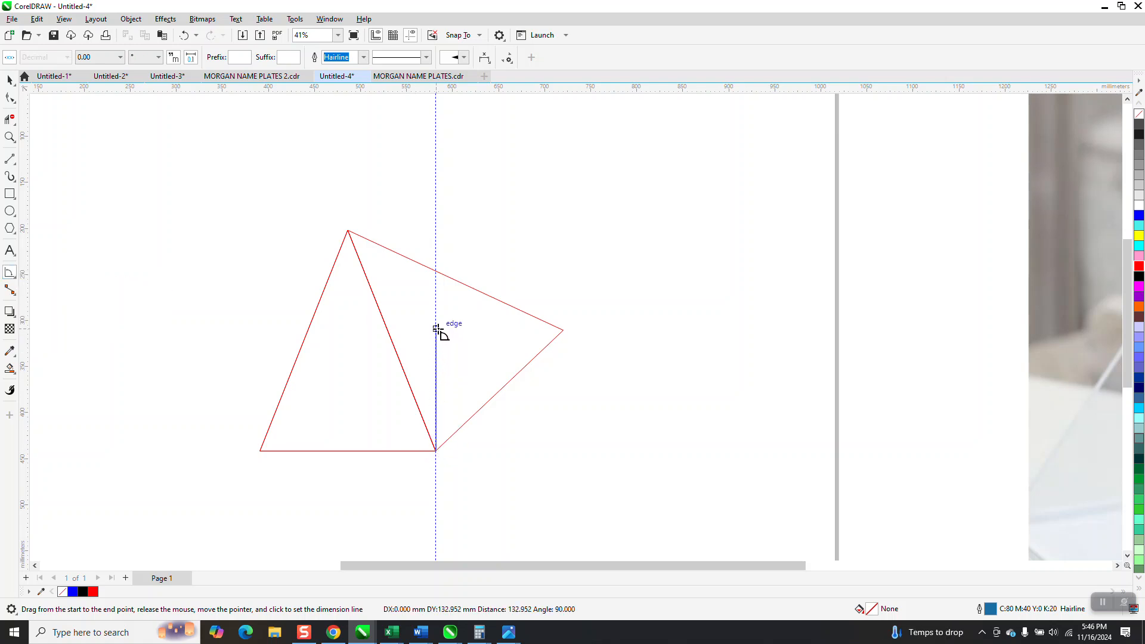
click(389, 330)
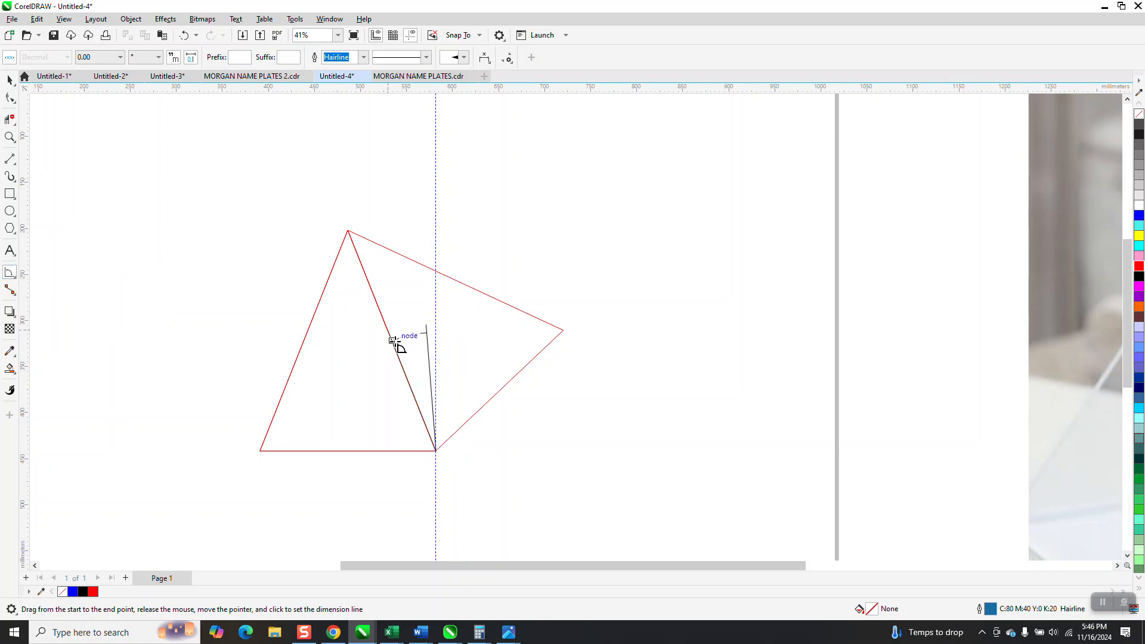
click(396, 338)
click(10, 136)
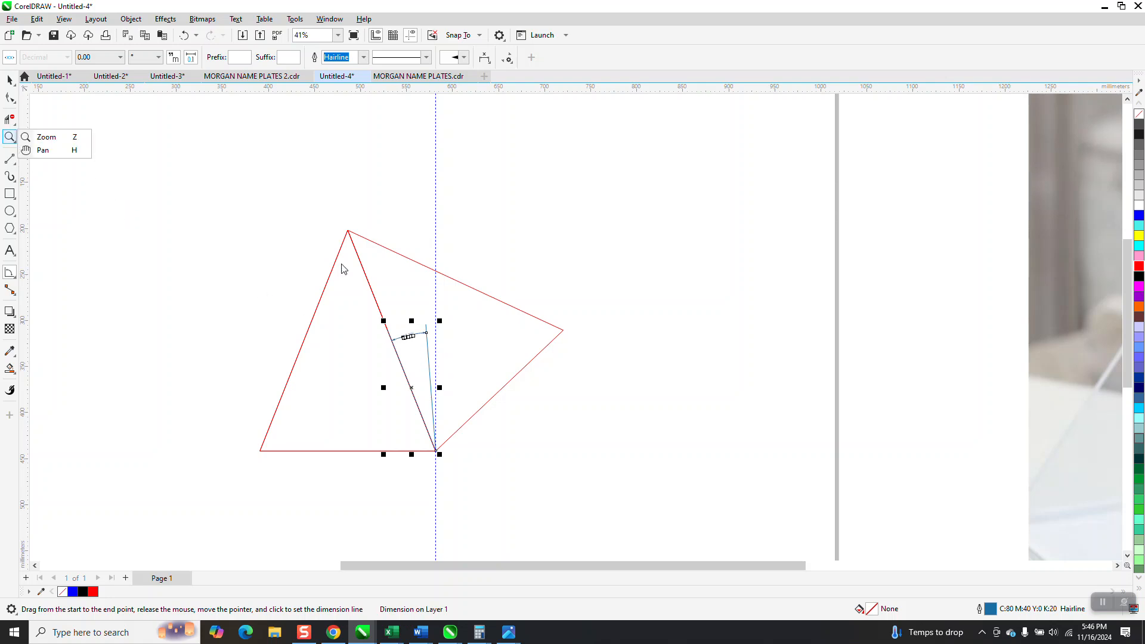
click(51, 138)
drag(396, 332, 467, 359)
scroll(320, 272, down, 1)
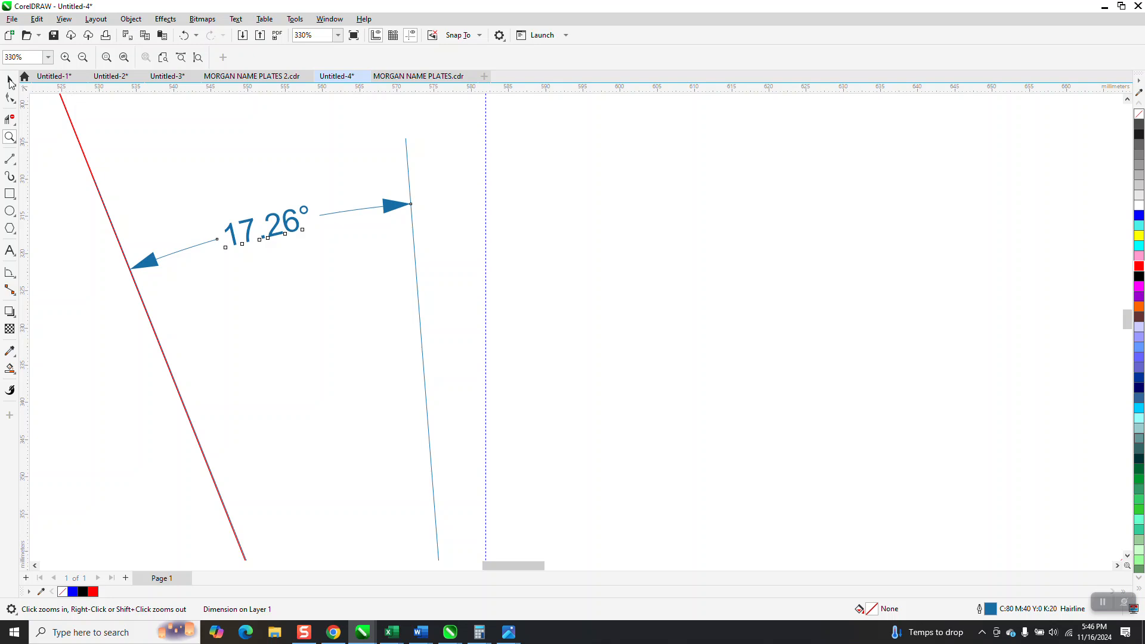
Delete the rotated triangle copy together with the angular dimension attached to it.
click(9, 80)
click(292, 227)
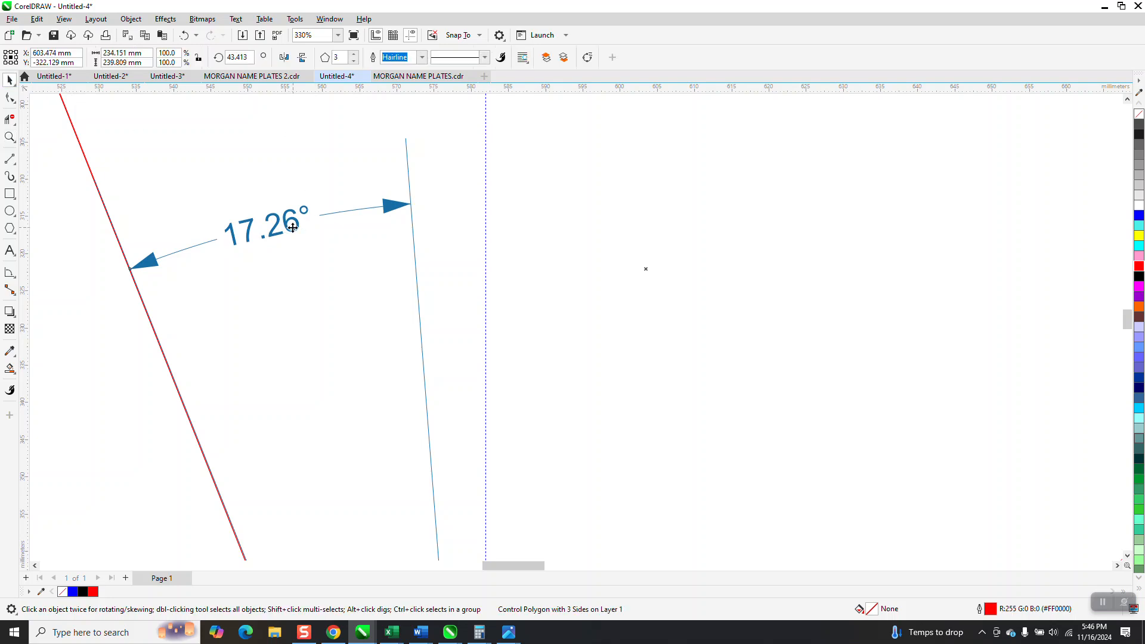
key(Delete)
Draw a rectangle beside the triangle and set it to 6 mm wide and 30 mm high.
scroll(292, 227, down, 2)
click(10, 194)
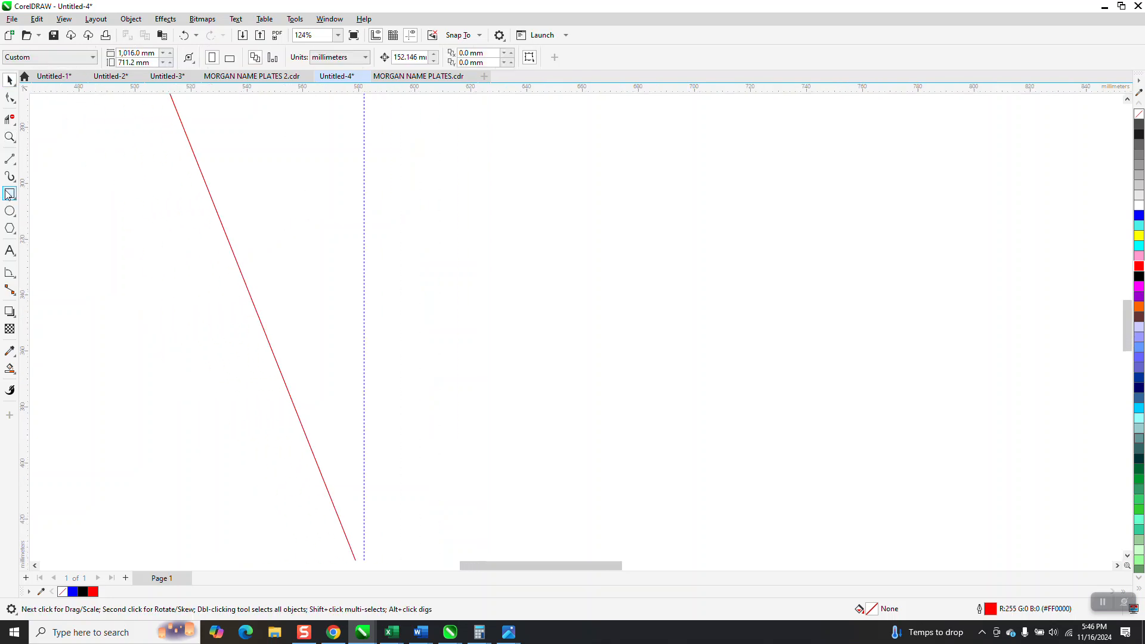
mouse_move(524, 224)
mouse_down()
mouse_move(525, 336)
mouse_move(575, 346)
mouse_move(562, 348)
mouse_up()
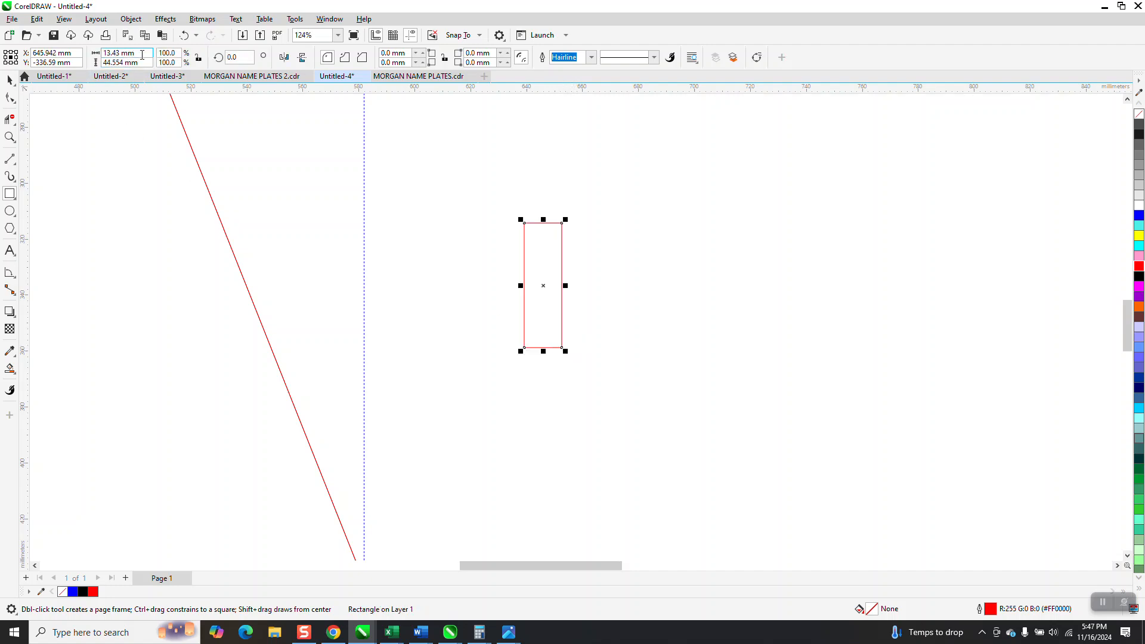
drag(149, 53, 105, 72)
text(6)
key(Return)
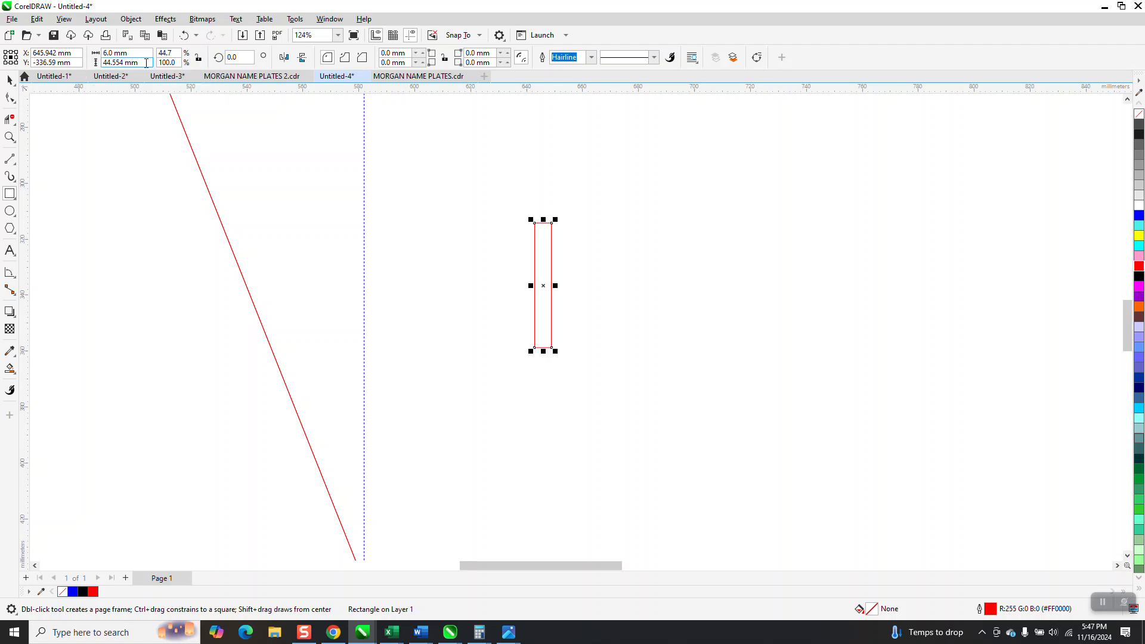
drag(146, 62, 102, 63)
text(30)
key(Return)
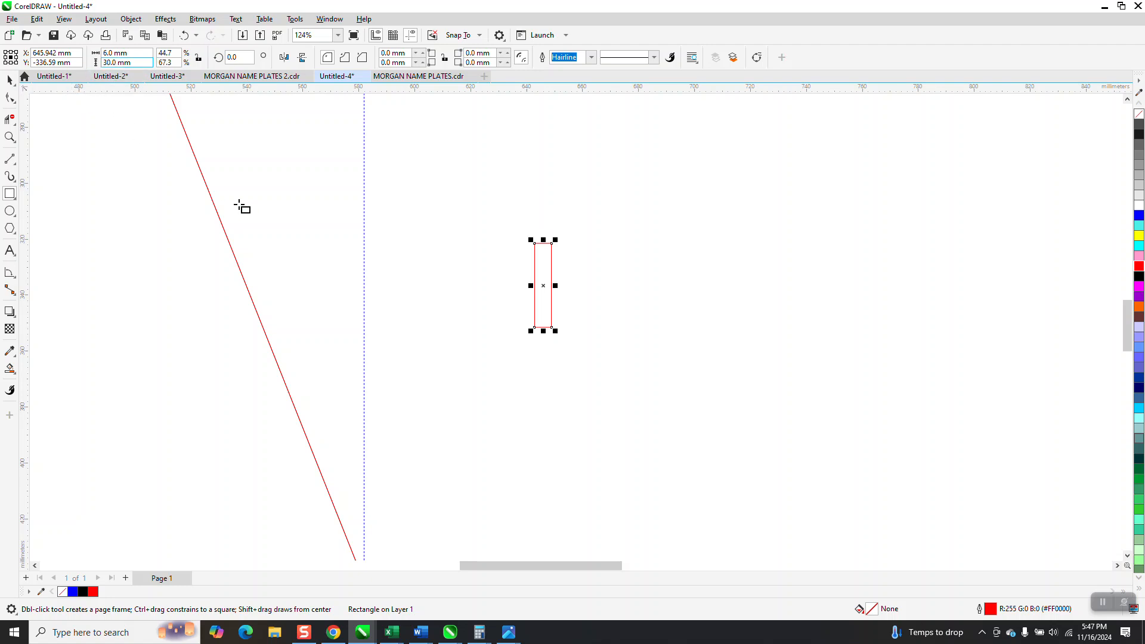
click(10, 81)
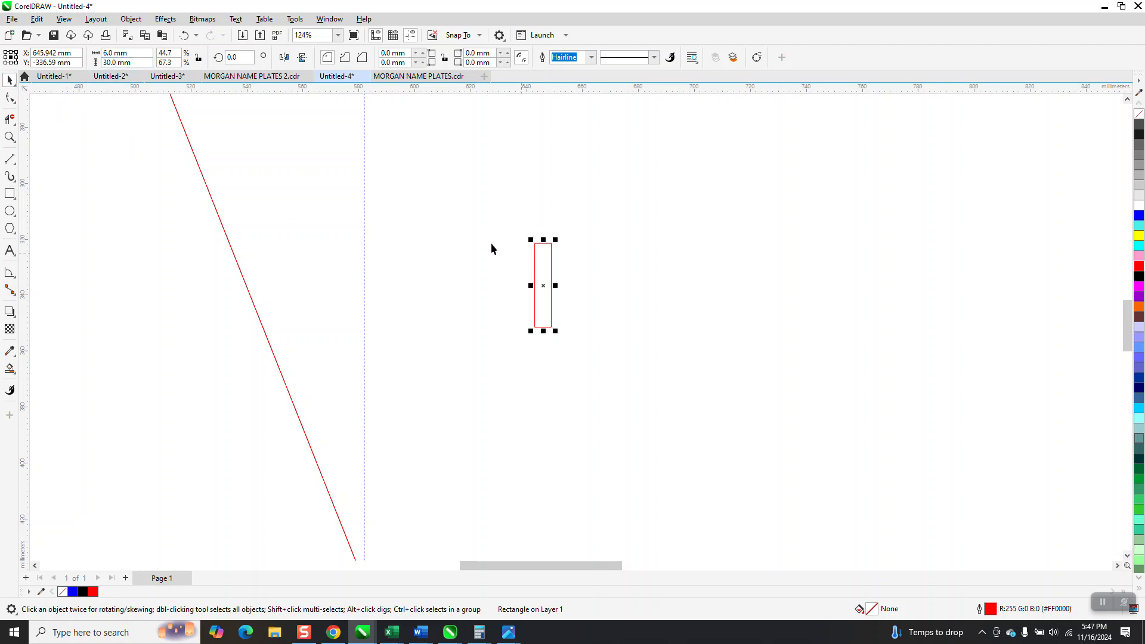
scroll(355, 238, down, 4)
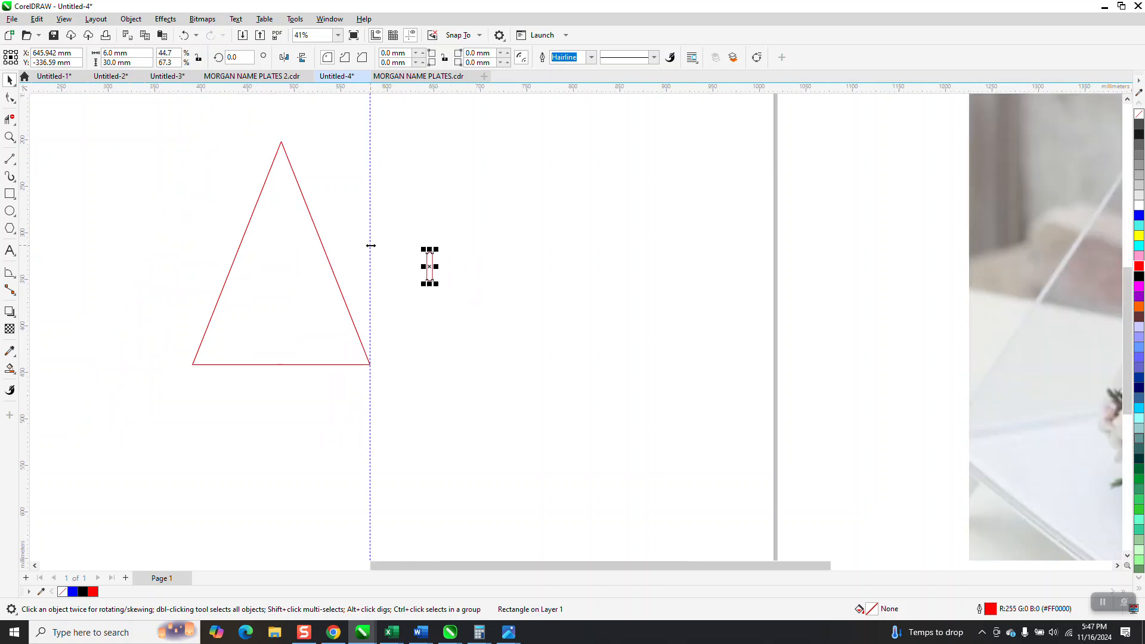
Add an angular dimension at the base's right corner between the vertical guideline and the triangle's right slanted edge.
click(15, 278)
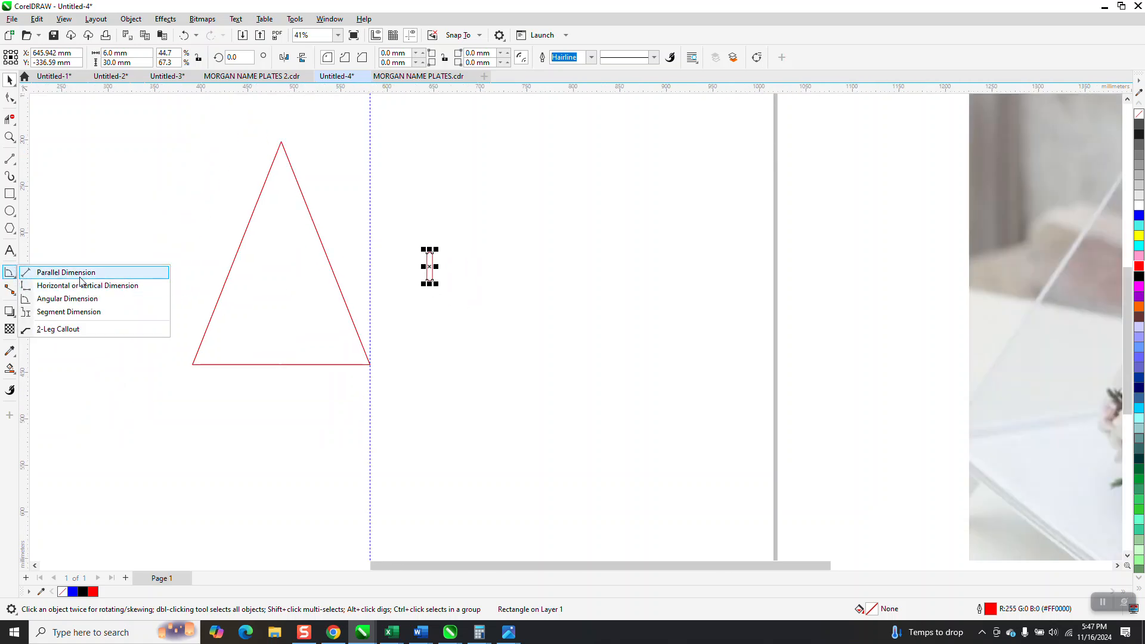
click(83, 299)
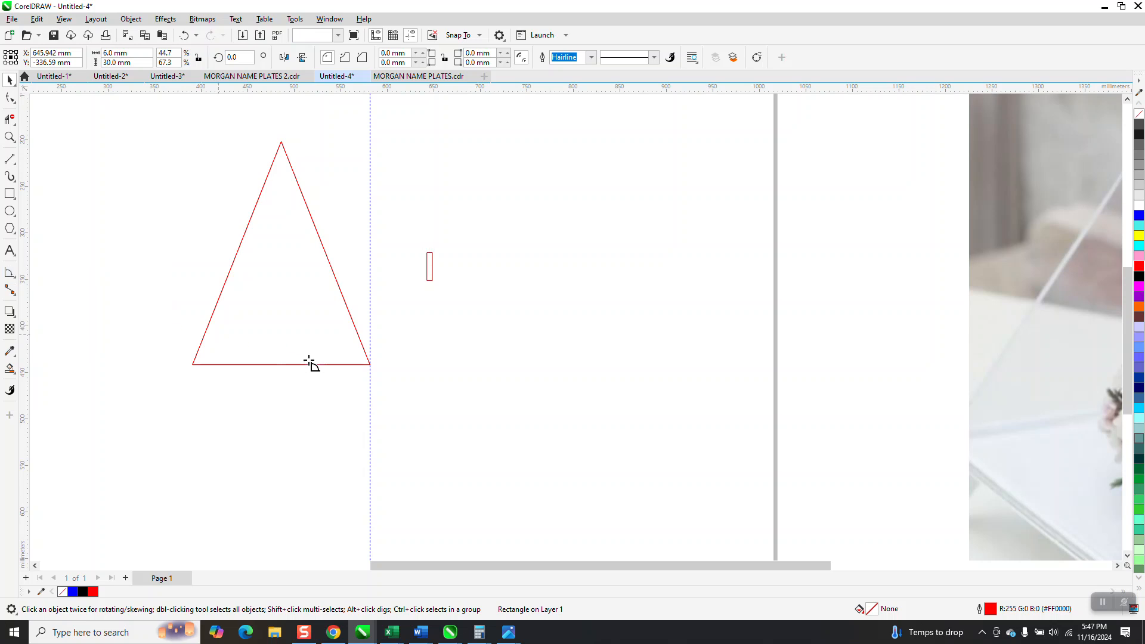
drag(370, 364, 370, 224)
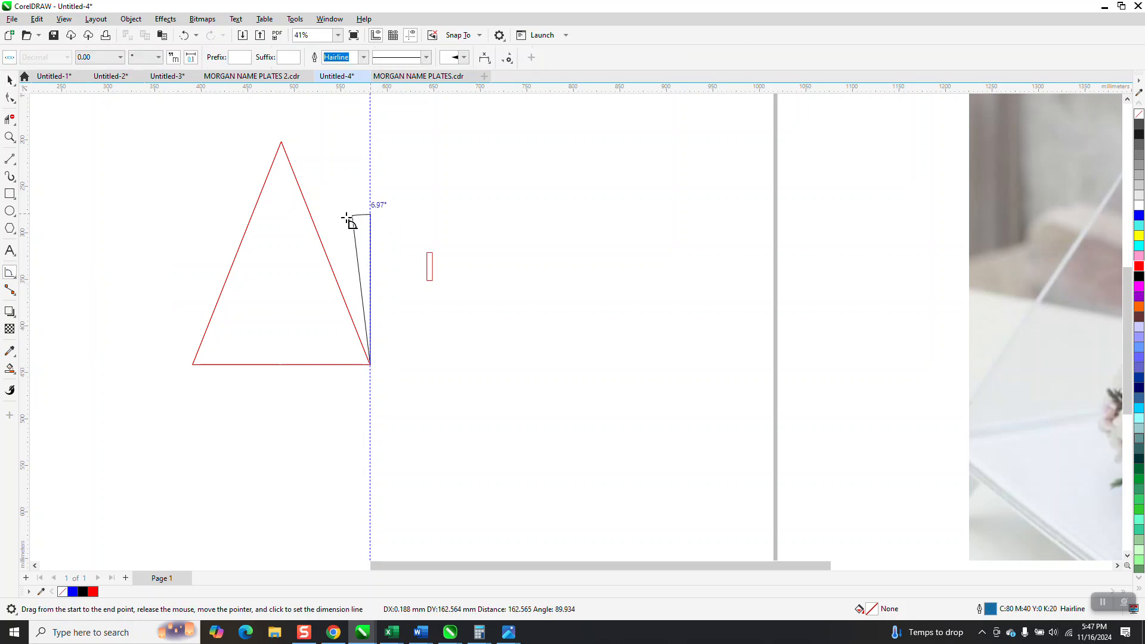
click(318, 222)
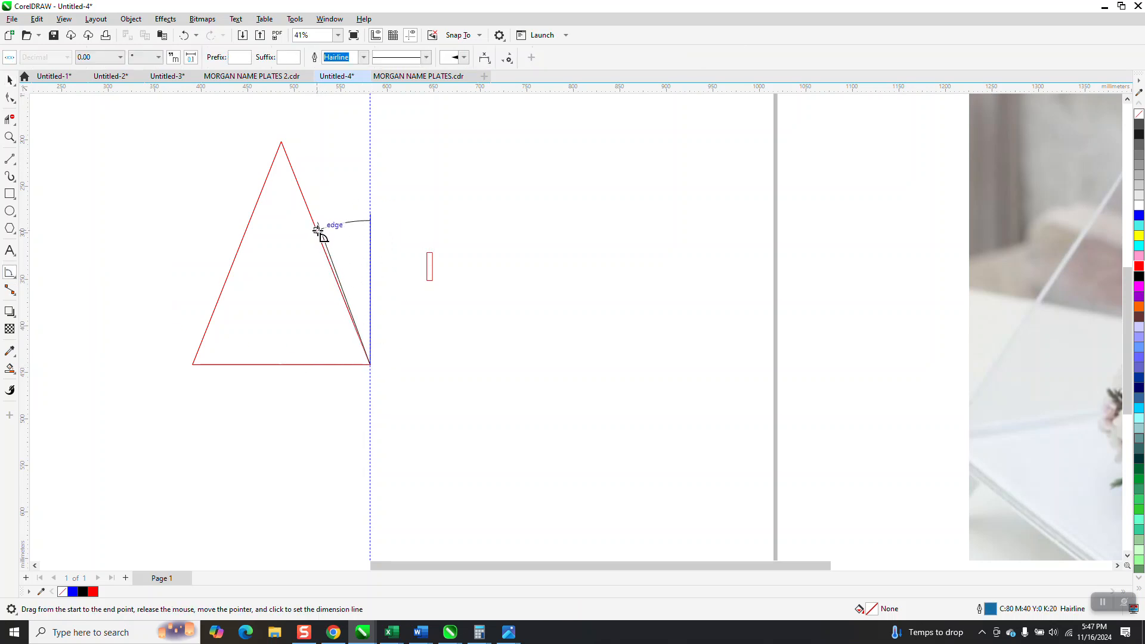
click(351, 274)
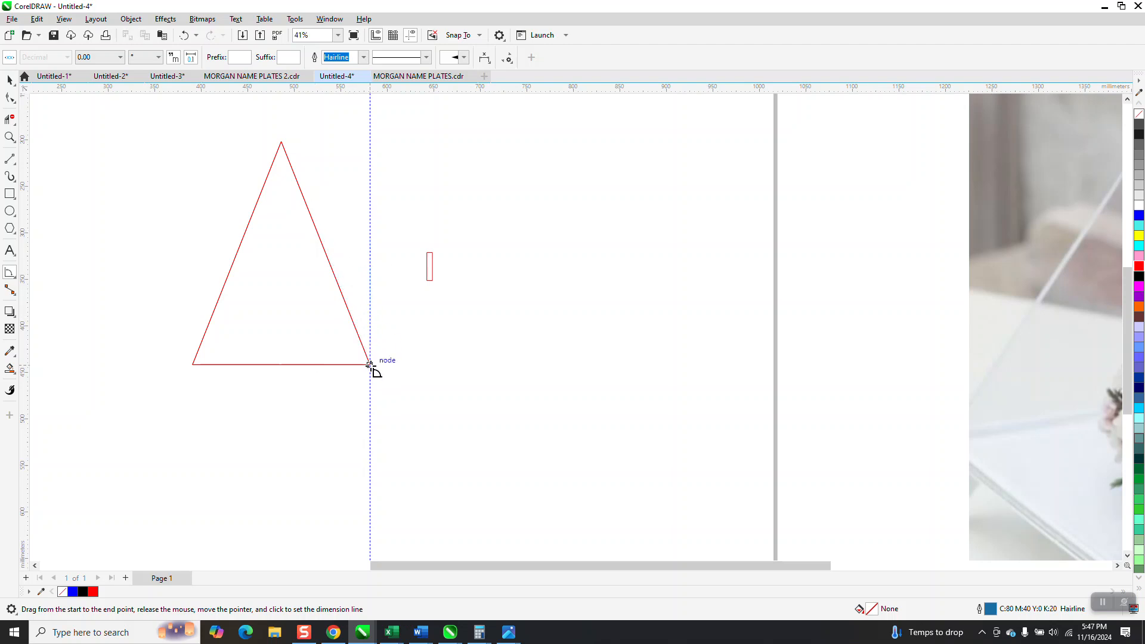
drag(369, 364, 371, 230)
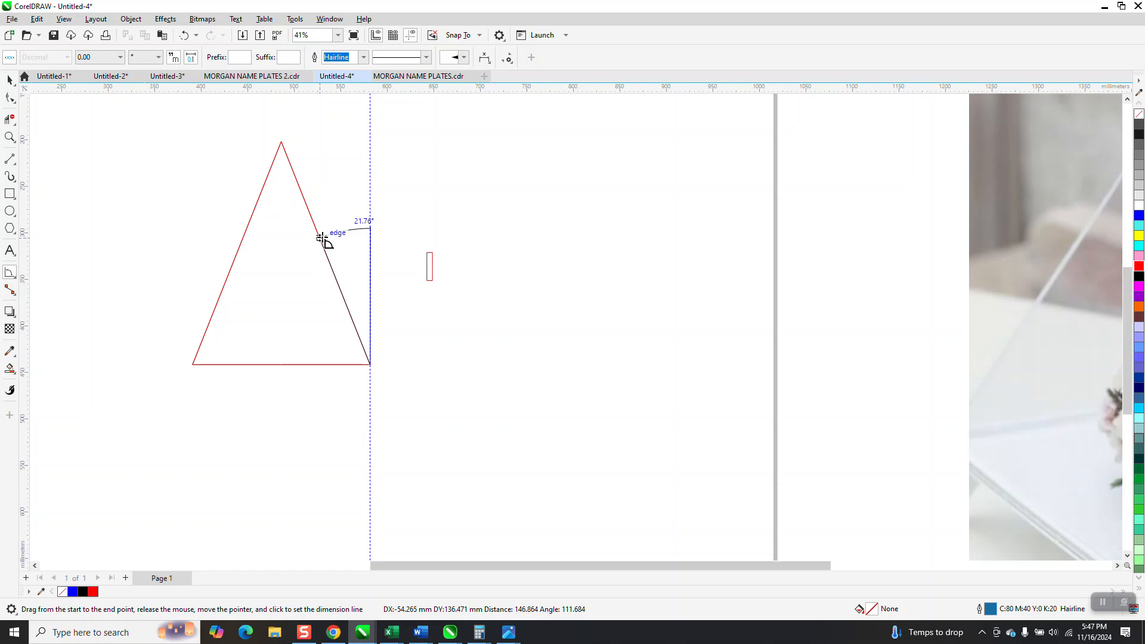
click(322, 239)
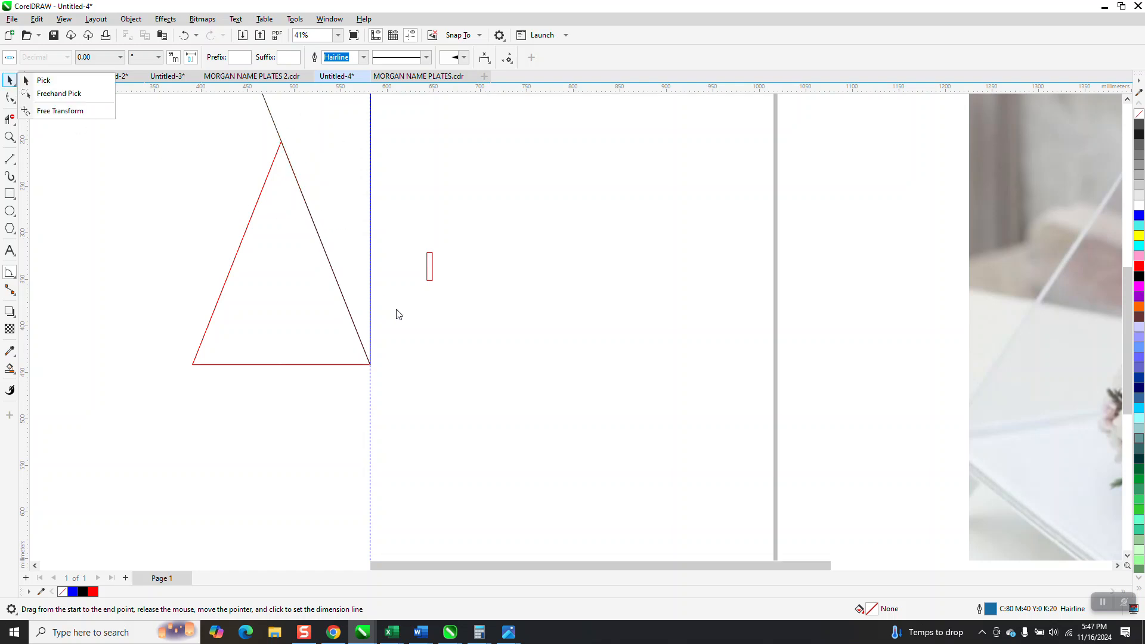
Rotate the small rectangle beside the triangle to 17.26° and shift it slightly down and to the right.
click(437, 281)
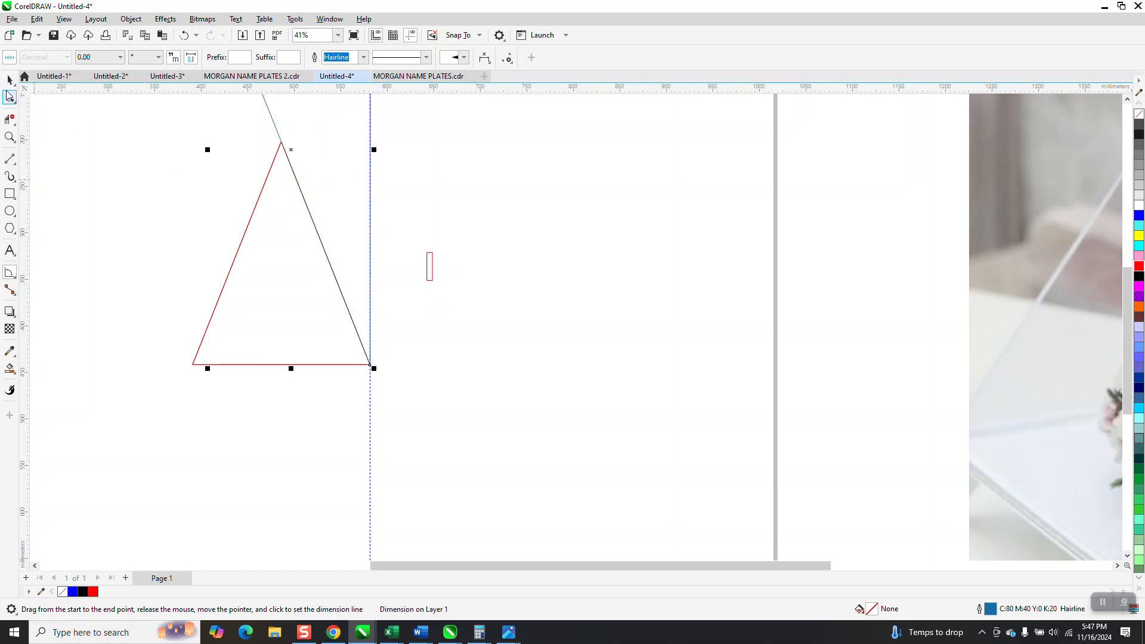
click(429, 269)
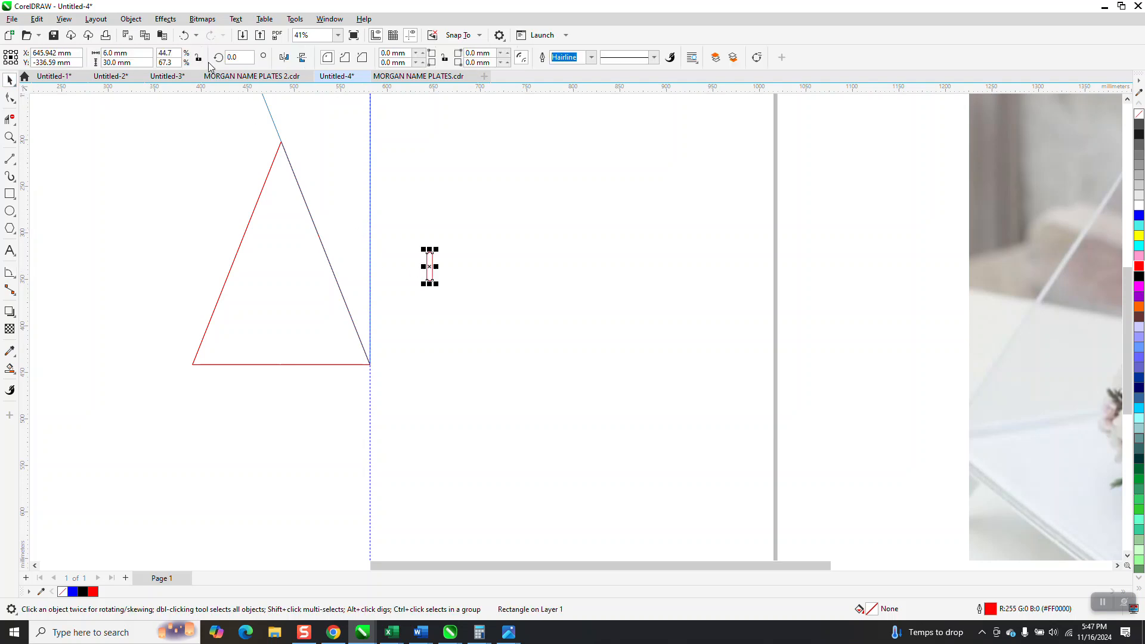
text(17.26)
key(Return)
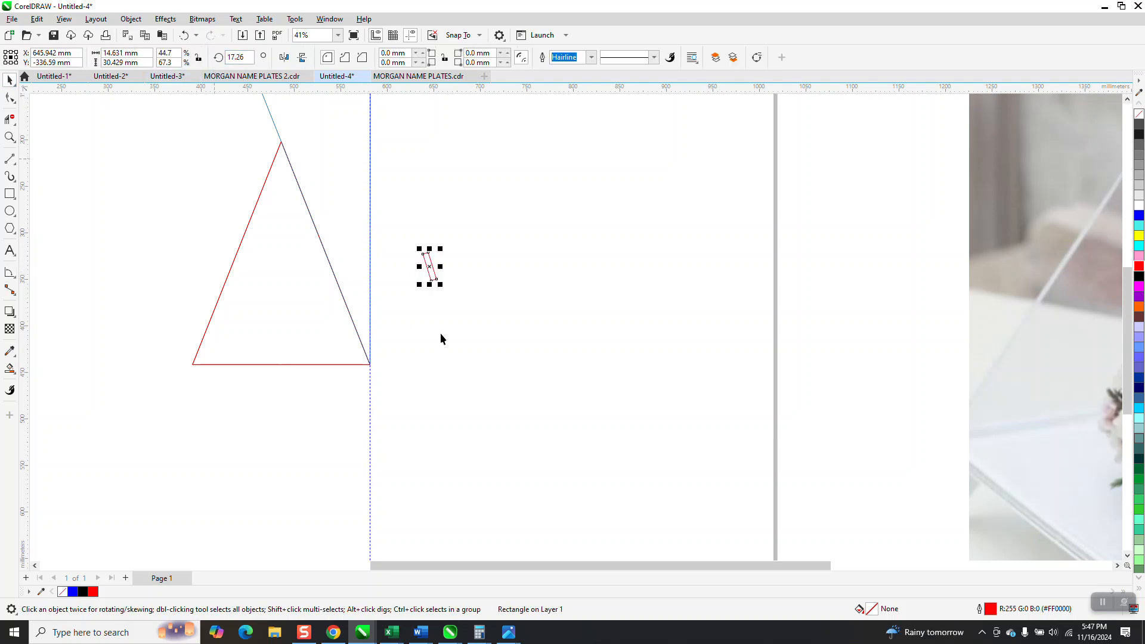
click(446, 312)
drag(429, 265, 447, 304)
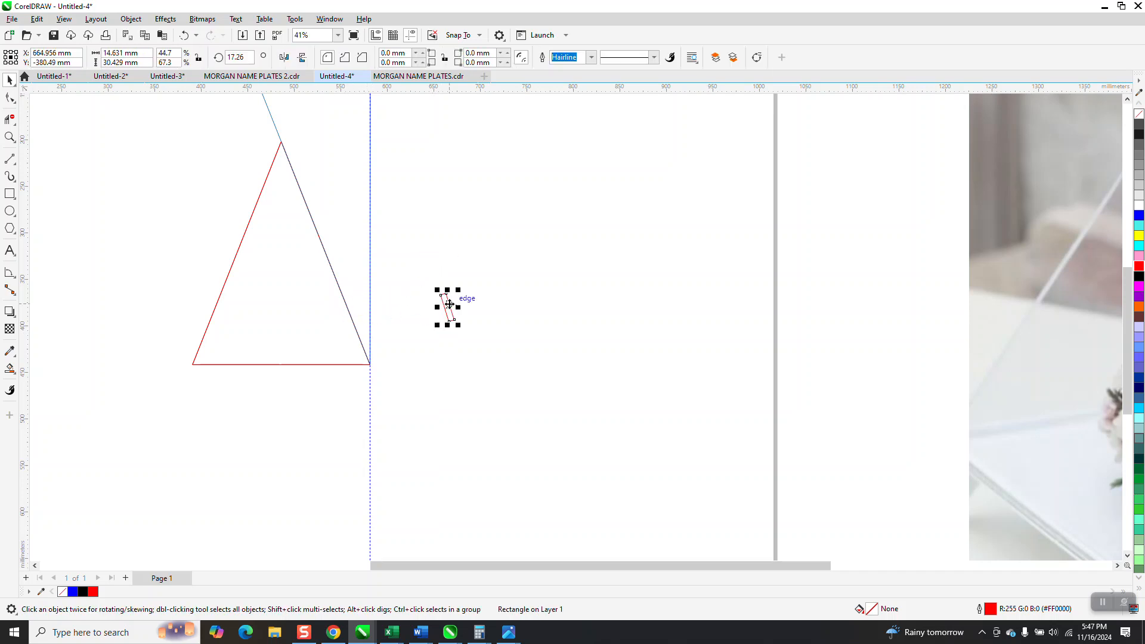
Check the angle value on the arc of the angular dimension above the triangle.
click(278, 133)
scroll(349, 262, down, 3)
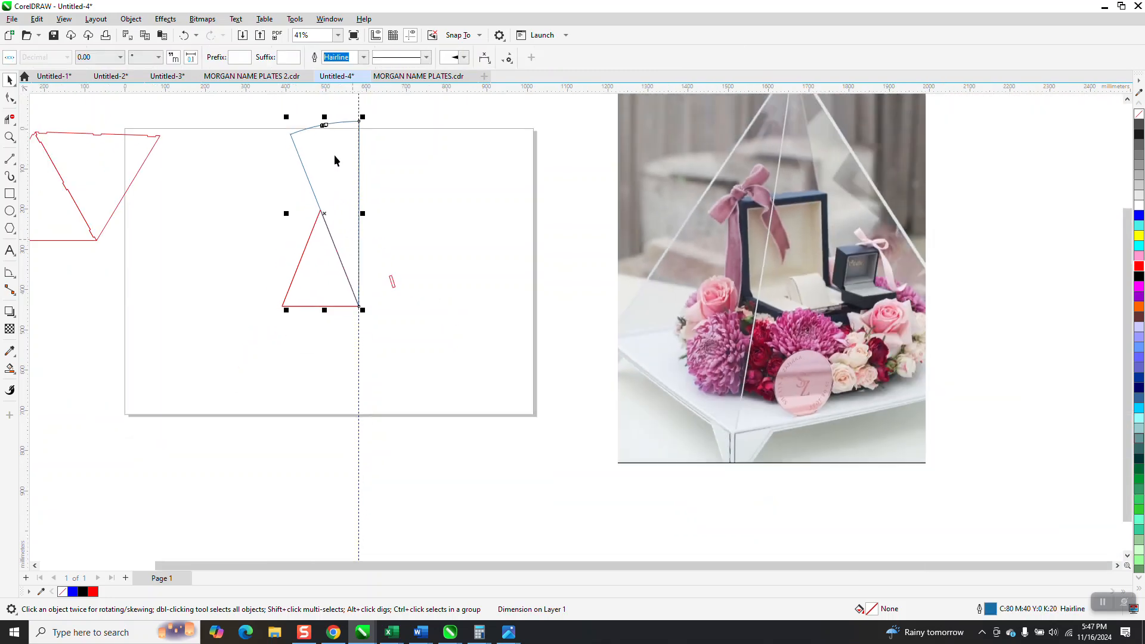
click(17, 139)
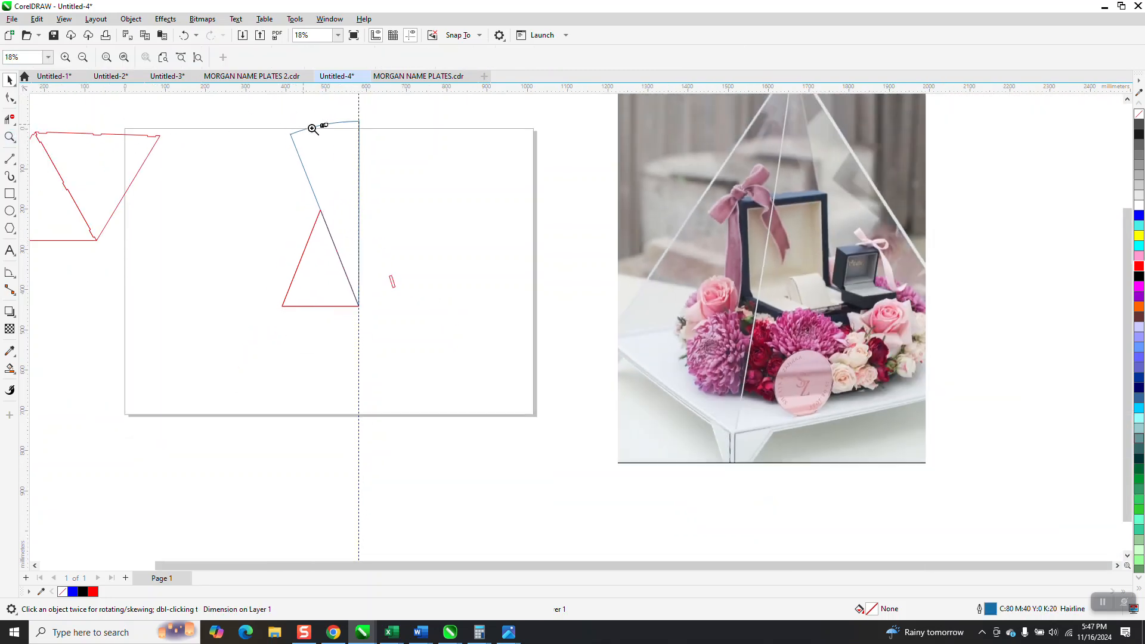
drag(314, 122, 325, 136)
scroll(318, 181, down, 4)
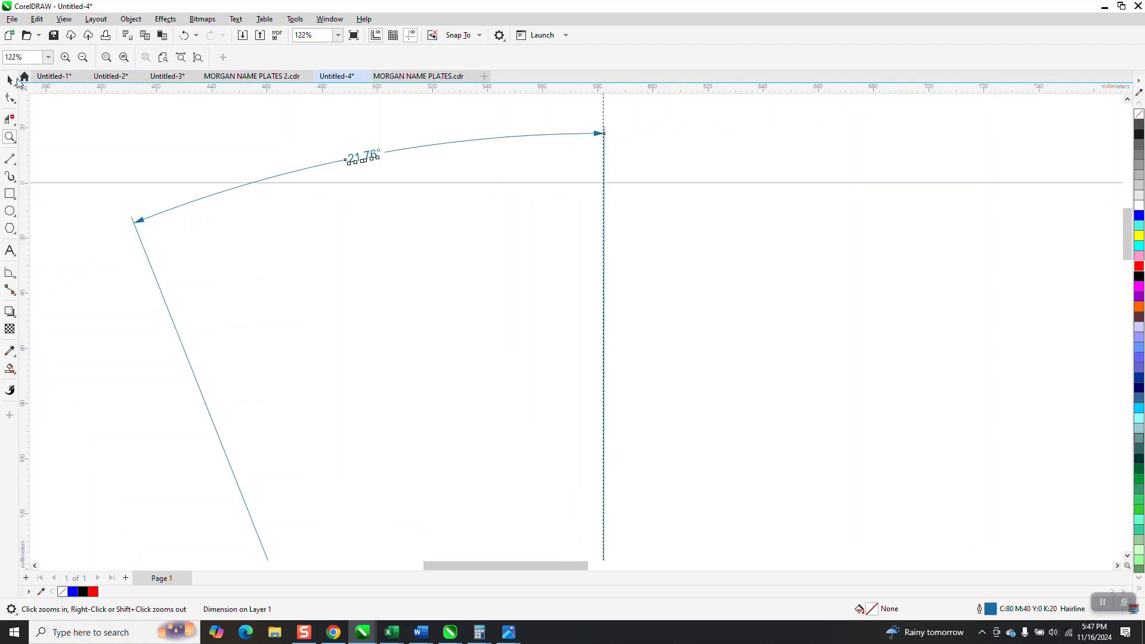
click(9, 79)
scroll(686, 401, down, 4)
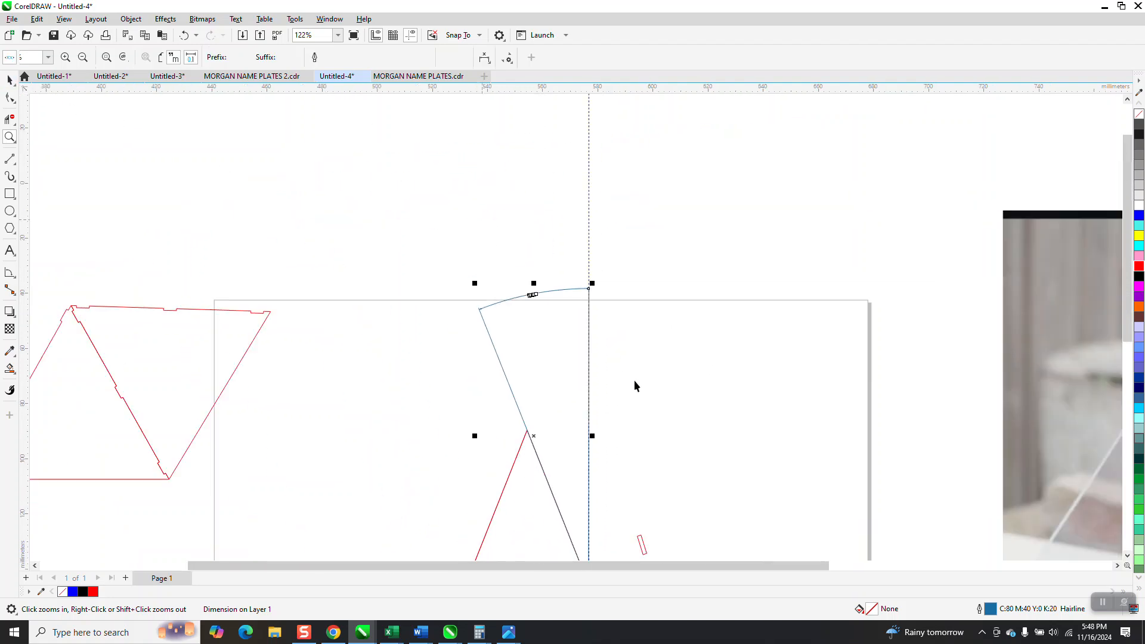
Set the small rectangle's rotation to 21.76° and delete the angular dimension.
key(space)
click(639, 542)
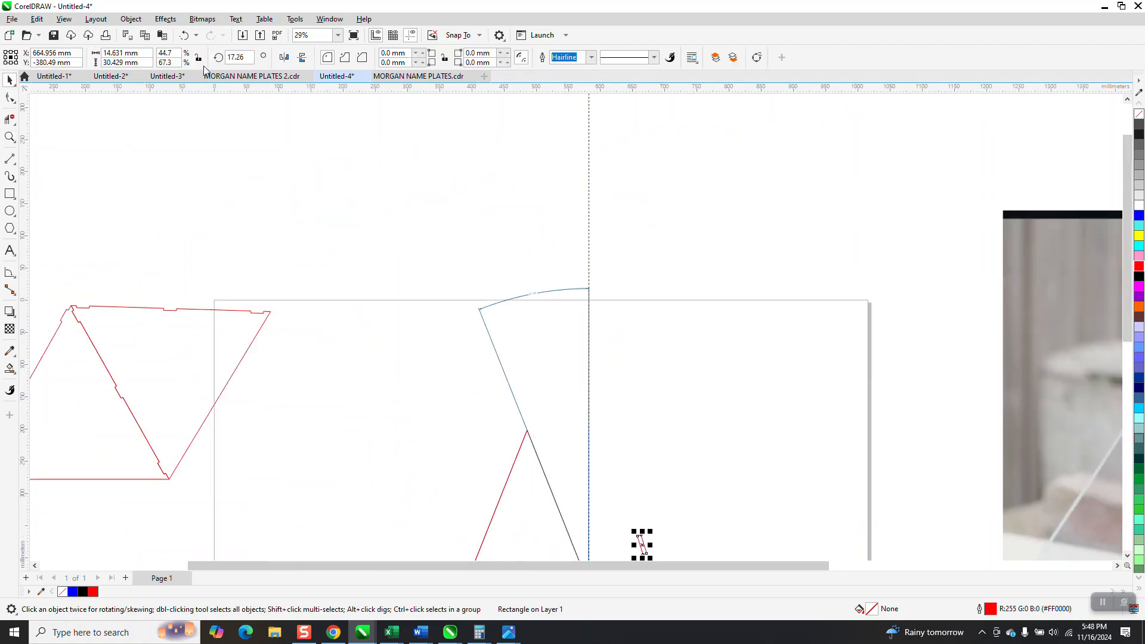
double_click(238, 57)
text(1)
text(1.76)
key(Return)
click(489, 336)
key(Delete)
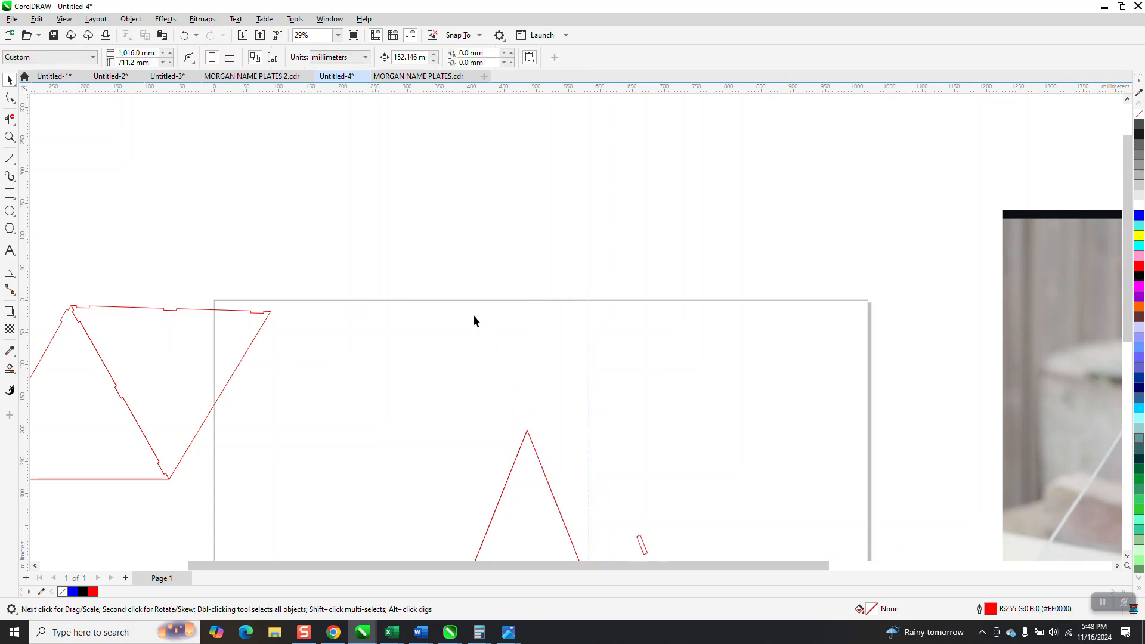
Centre the rotated rectangle on the triangle's right slanted edge near the base and place a copy on that edge near the apex.
scroll(473, 317, down, 4)
drag(546, 412, 582, 461)
click(10, 137)
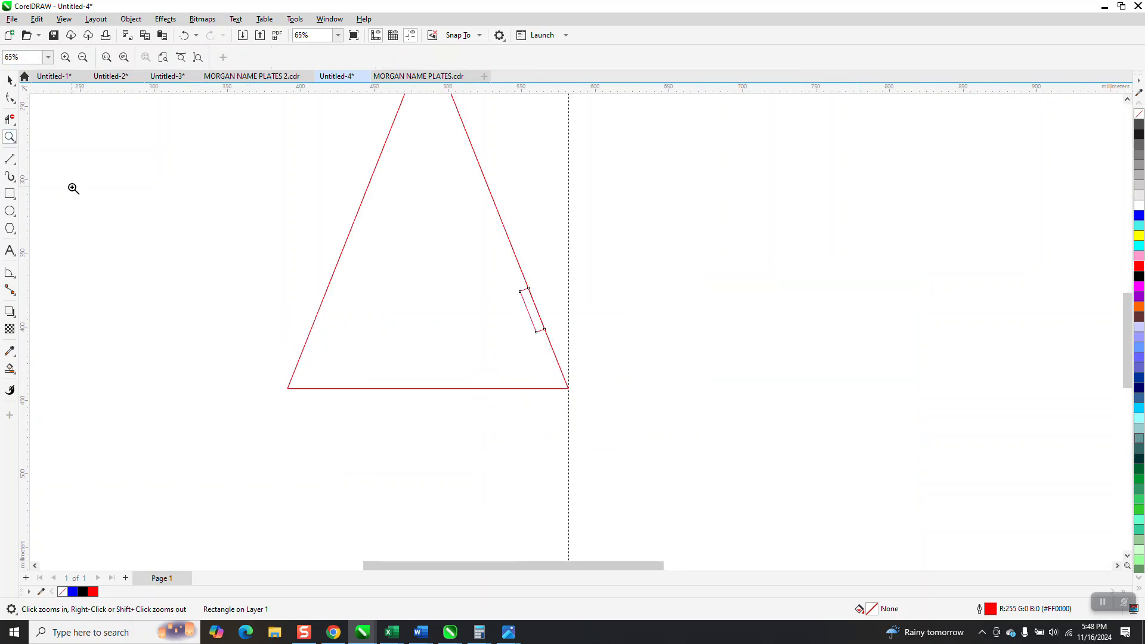
click(9, 79)
drag(530, 312, 540, 317)
scroll(580, 393, down, 1)
scroll(581, 404, down, 1)
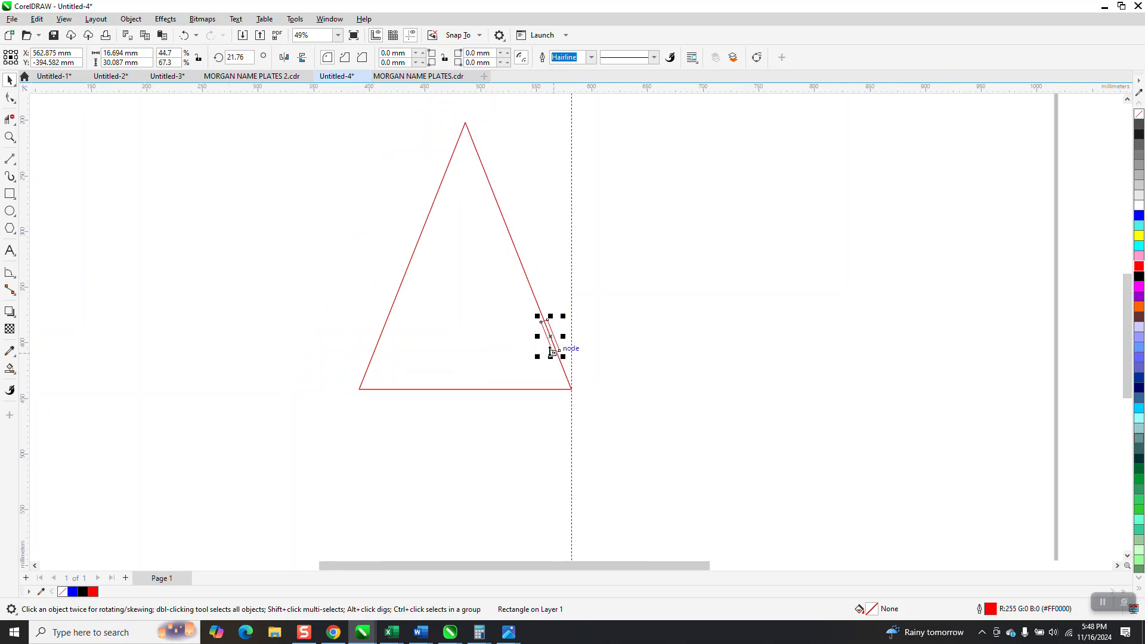
drag(550, 337, 559, 357)
drag(559, 357, 480, 160)
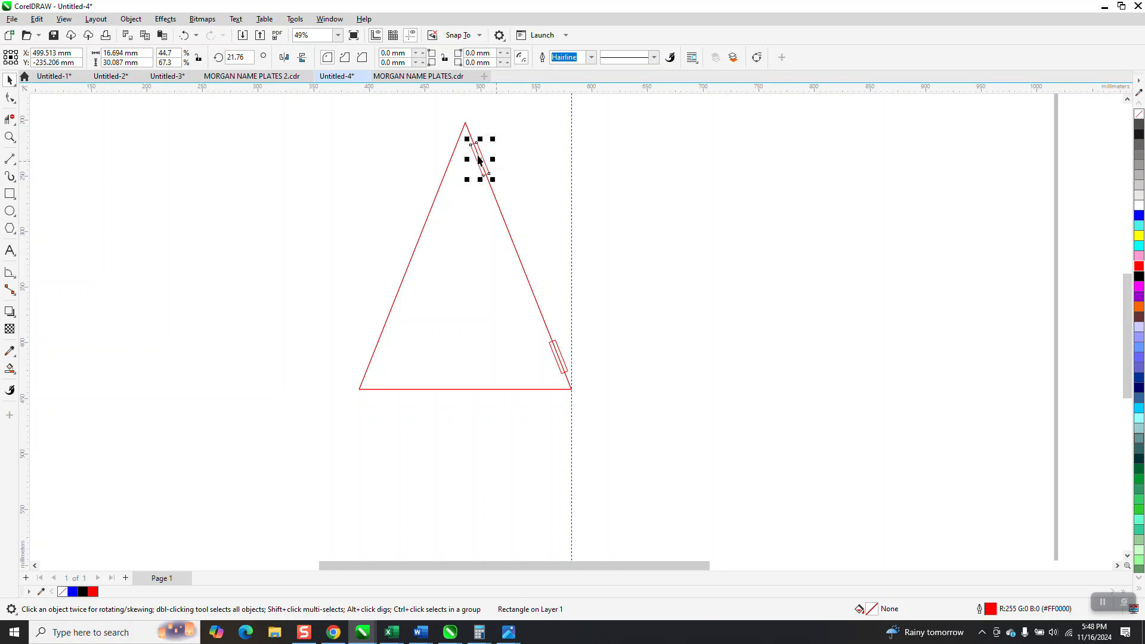
Blend the two rectangles on the right slanted edge with 1 intermediate step.
drag(429, 141, 595, 383)
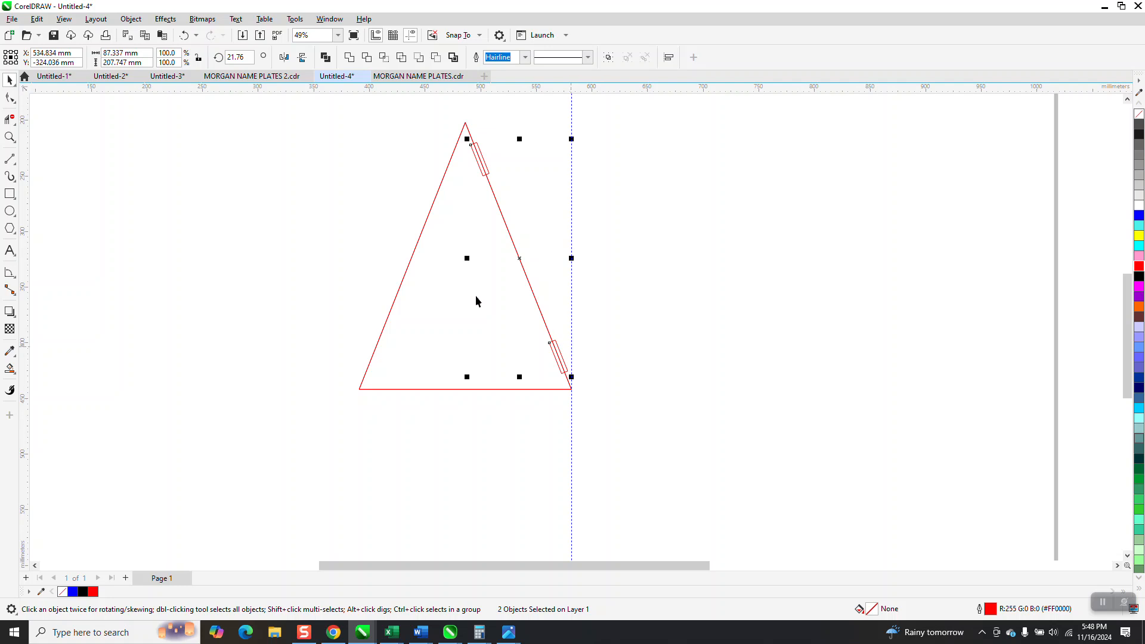
click(165, 19)
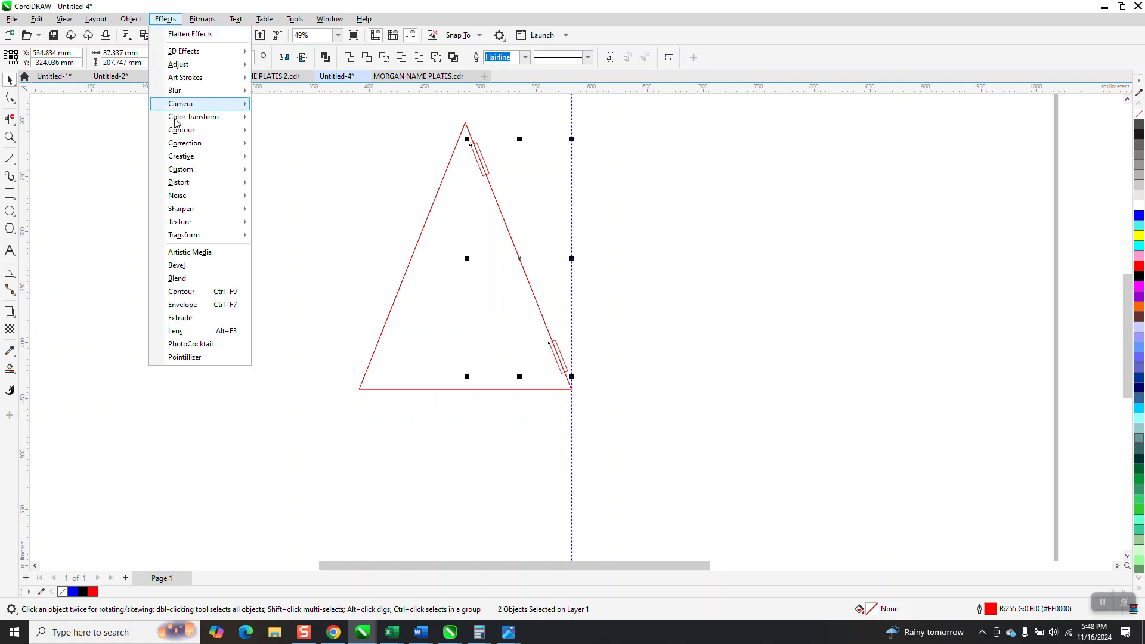
click(179, 282)
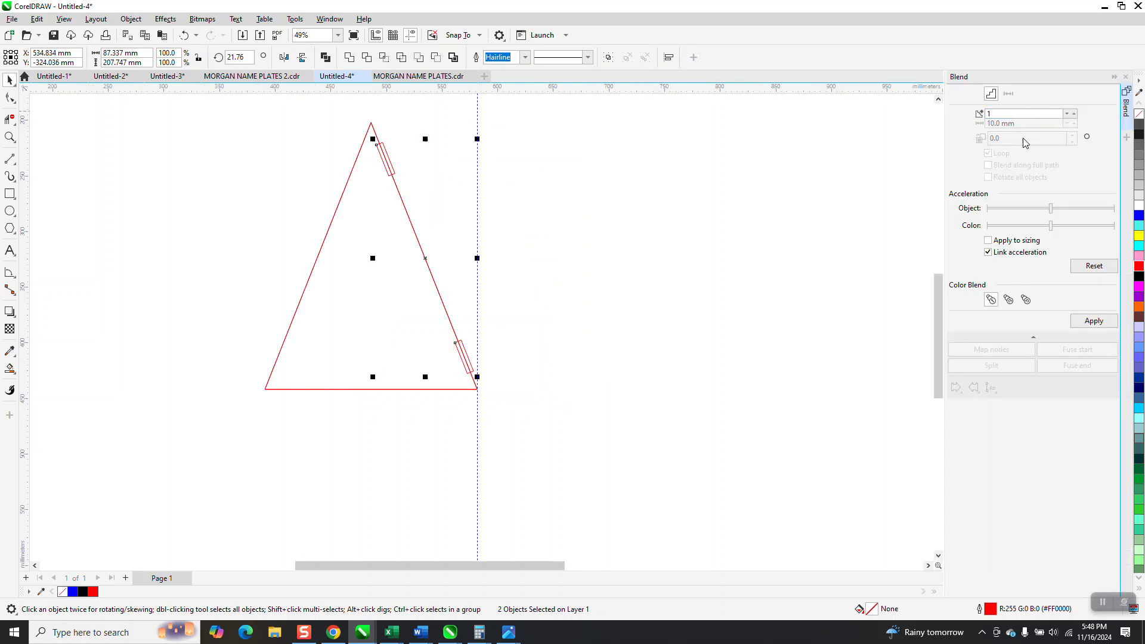
click(1094, 321)
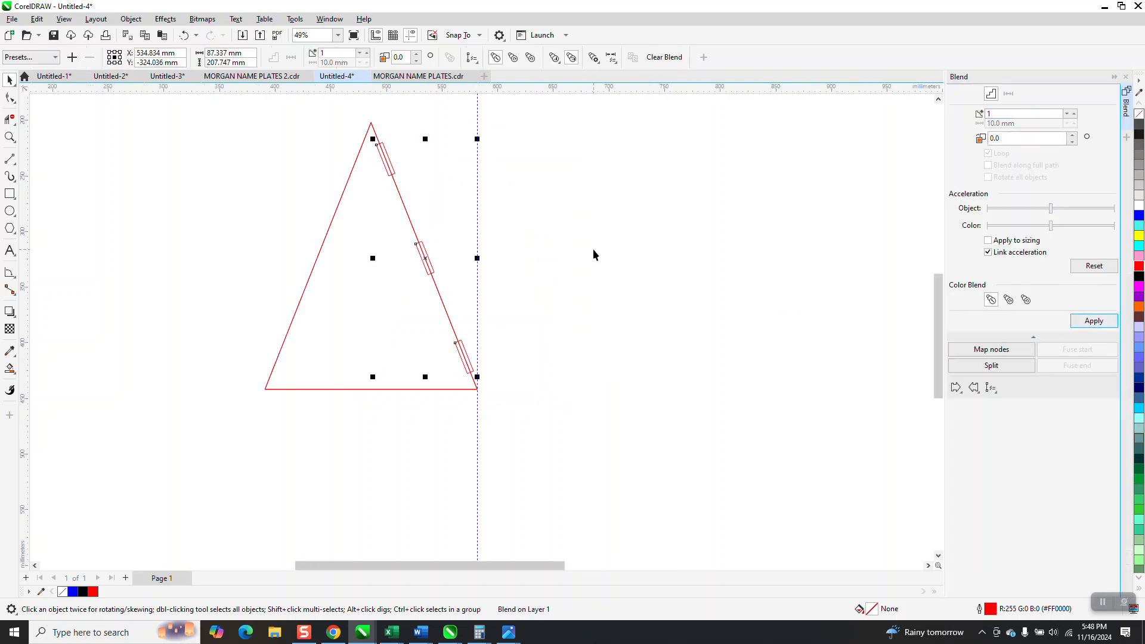
click(593, 255)
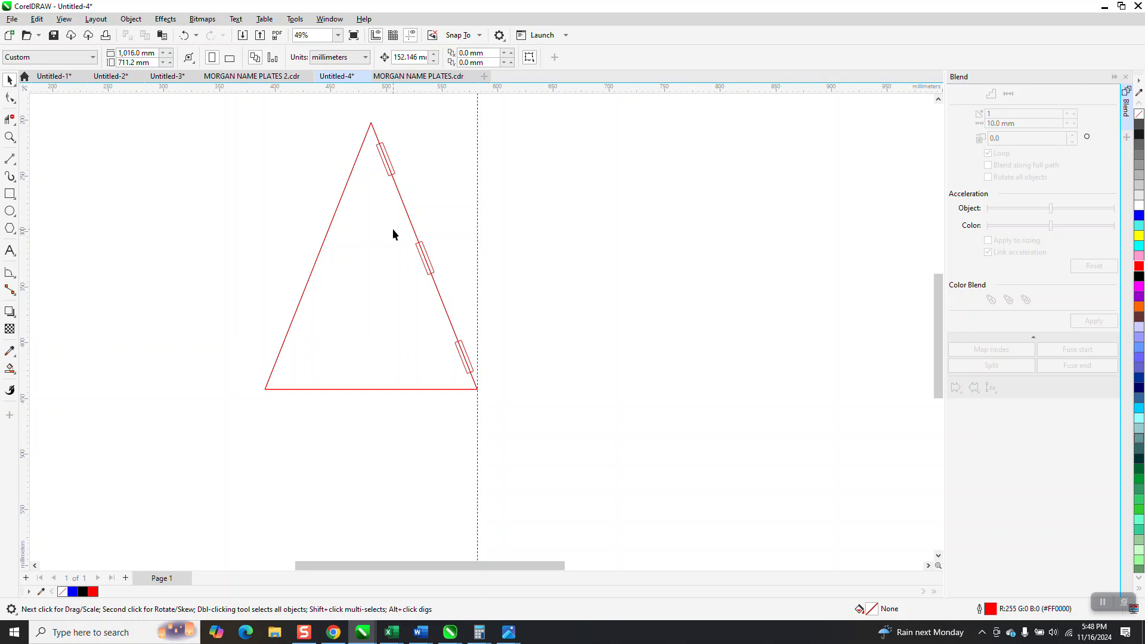
Overlay a mirrored copy of the grouped triangle and rectangles on the original, putting three matching rectangles on the left slanted edge.
scroll(392, 234, down, 1)
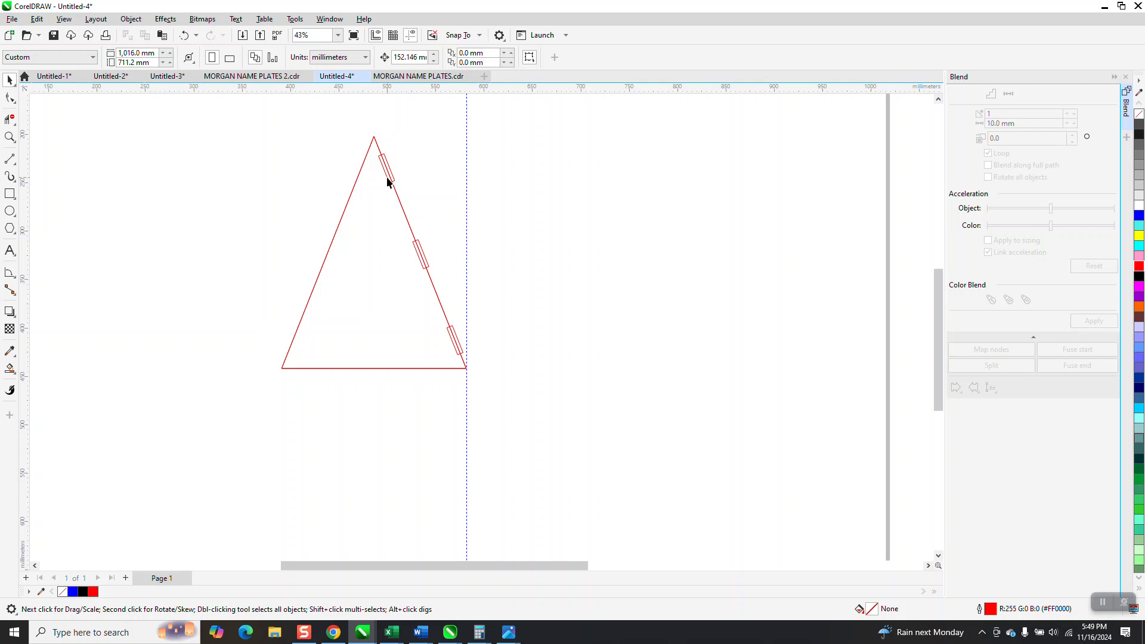
drag(283, 254, 662, 443)
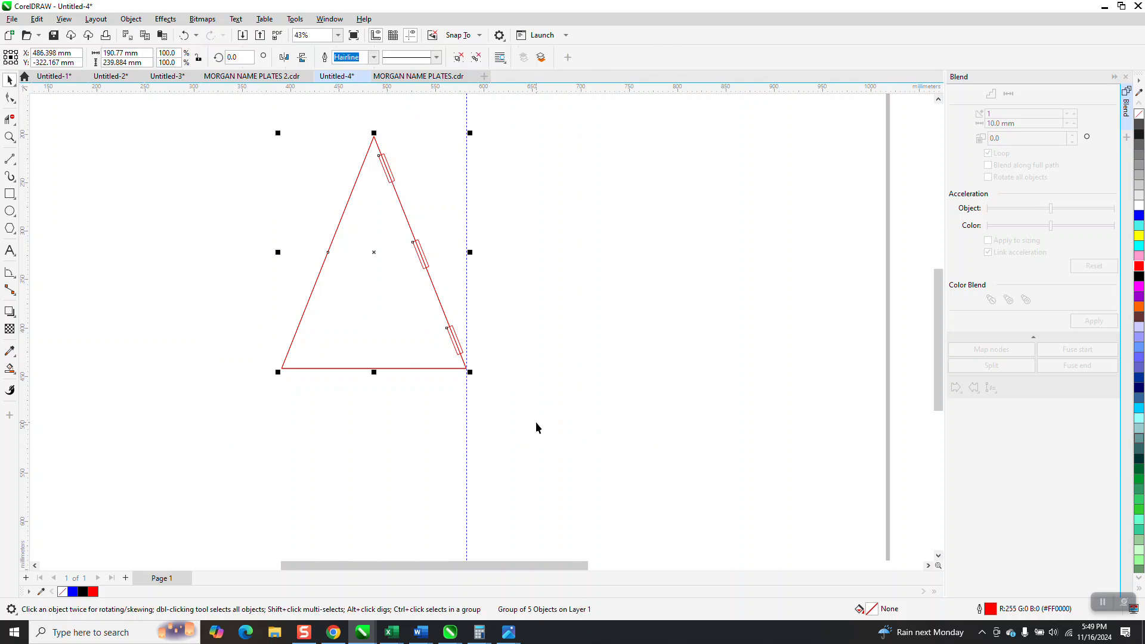
click(302, 57)
click(285, 58)
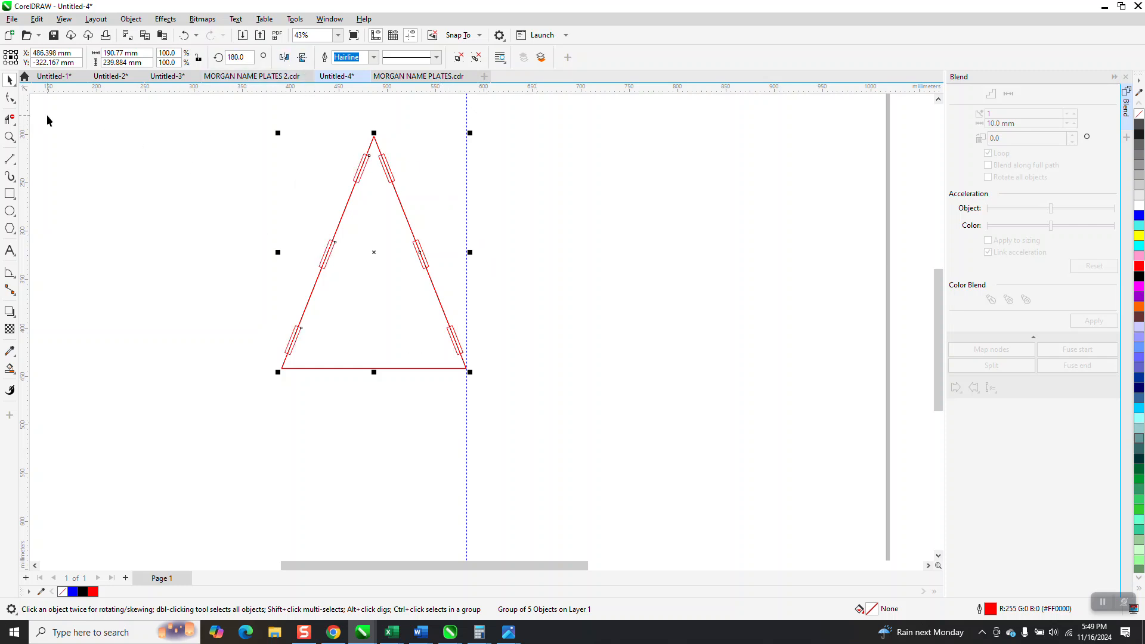
Remove the inner half of the top rectangle on the left slanted edge and the edge segment inside it with Virtual Segment Delete.
click(10, 137)
drag(335, 141, 500, 229)
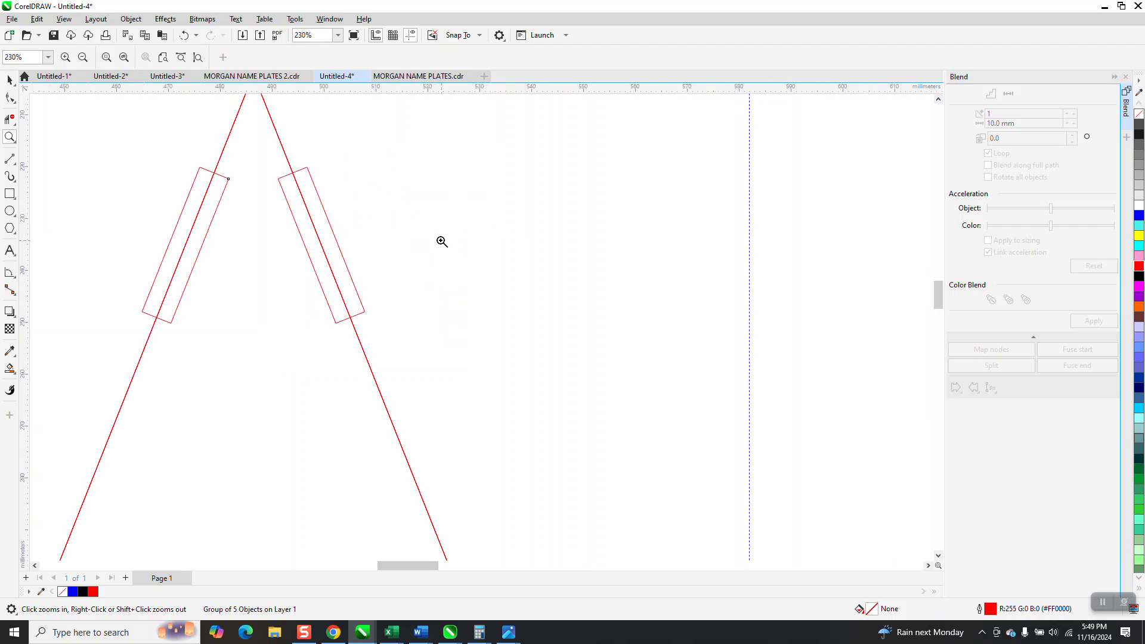
click(9, 120)
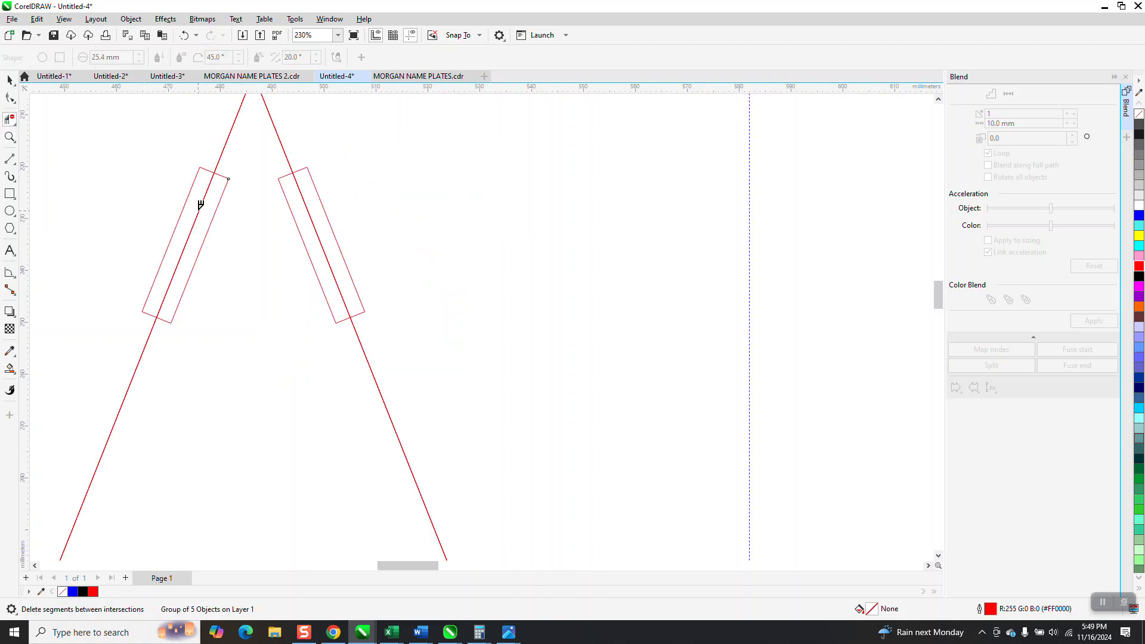
drag(192, 217, 224, 238)
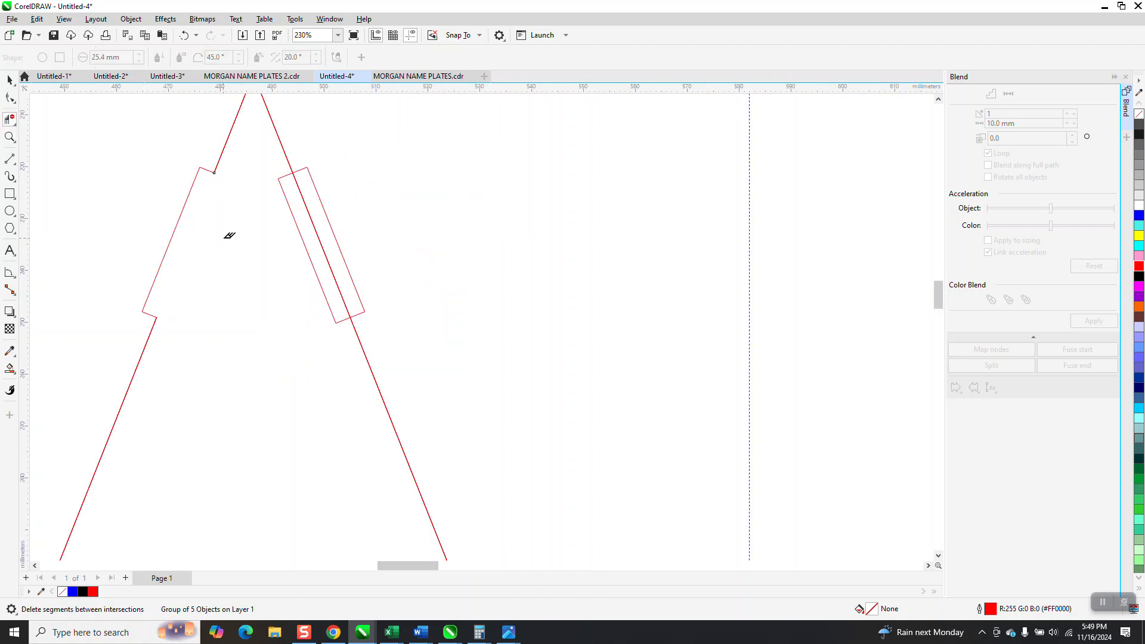
Examine the outline of the middle rectangle on the triangle's left slanted edge.
scroll(229, 236, down, 4)
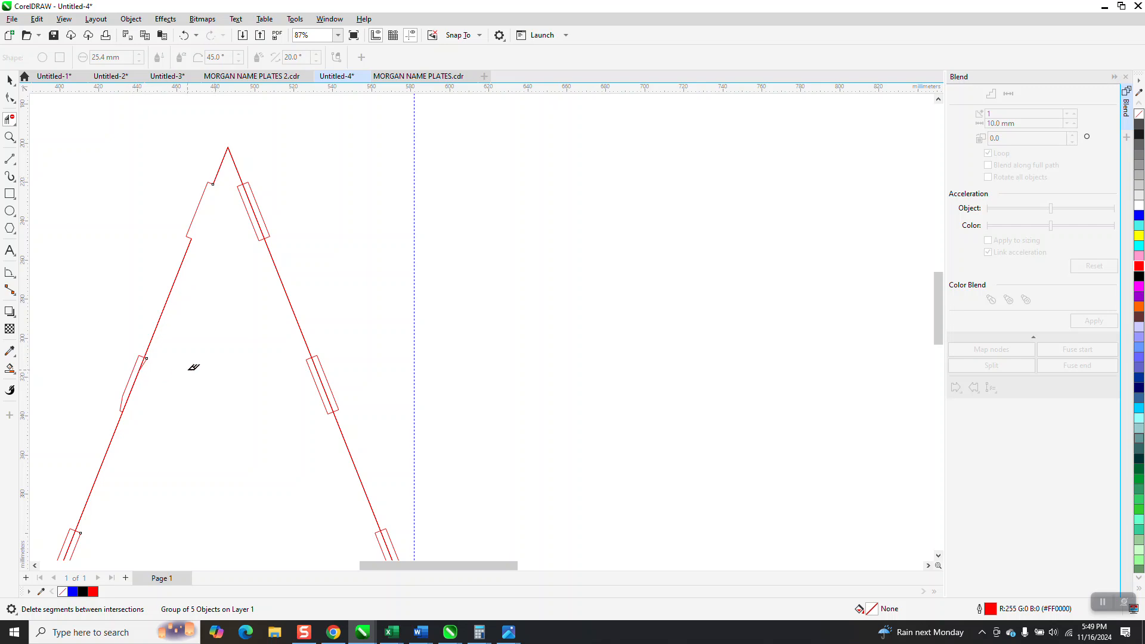
scroll(183, 321, down, 2)
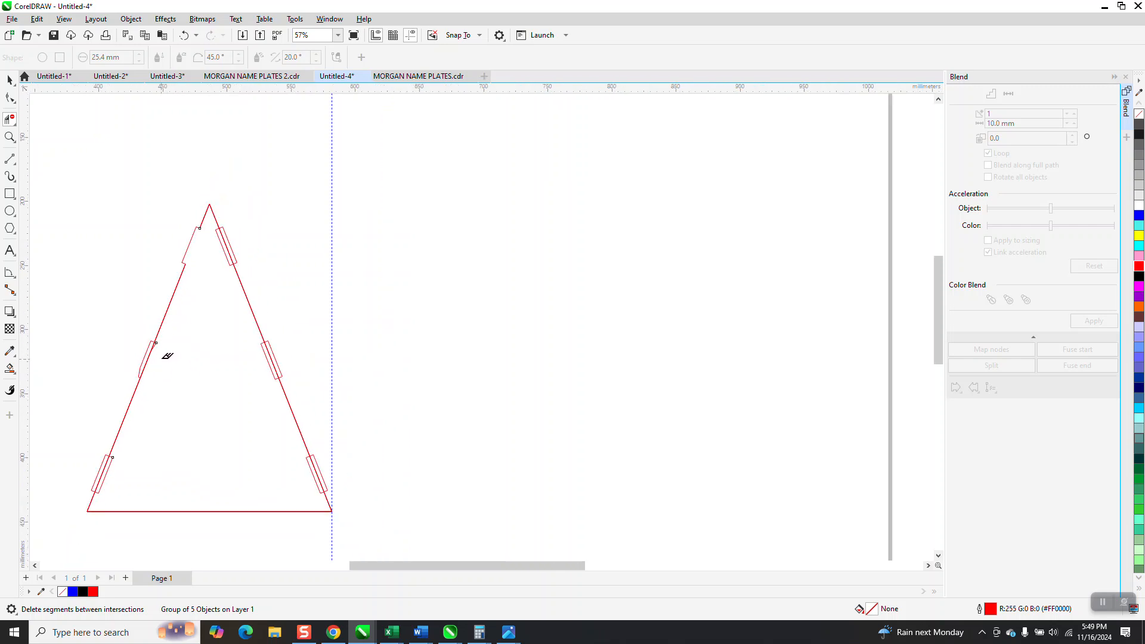
key(z)
drag(120, 322, 186, 378)
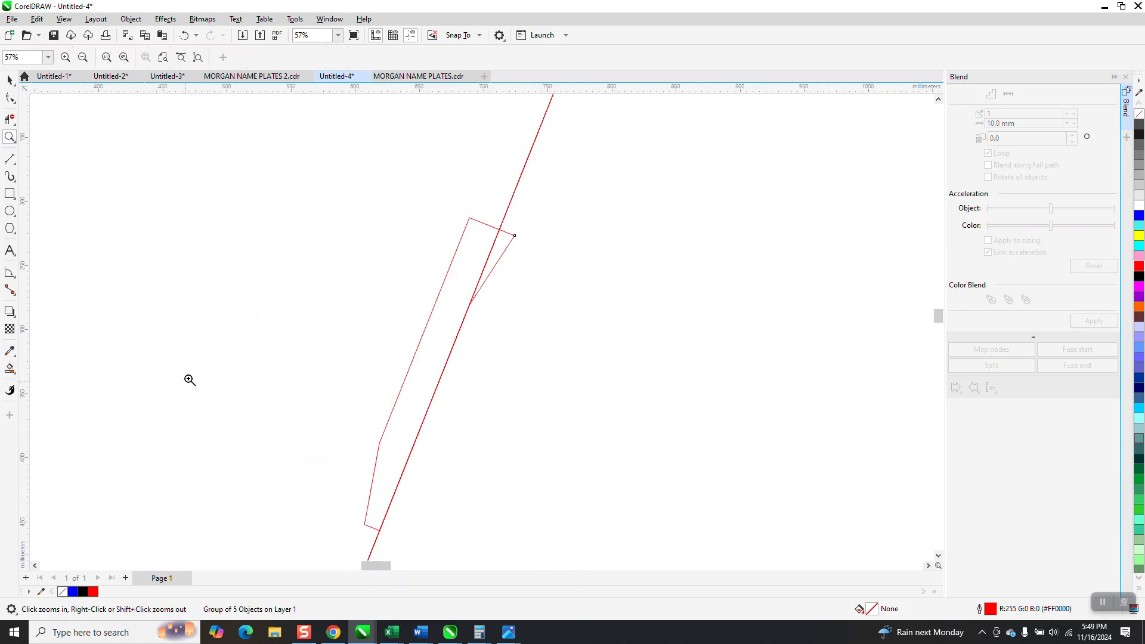
click(10, 79)
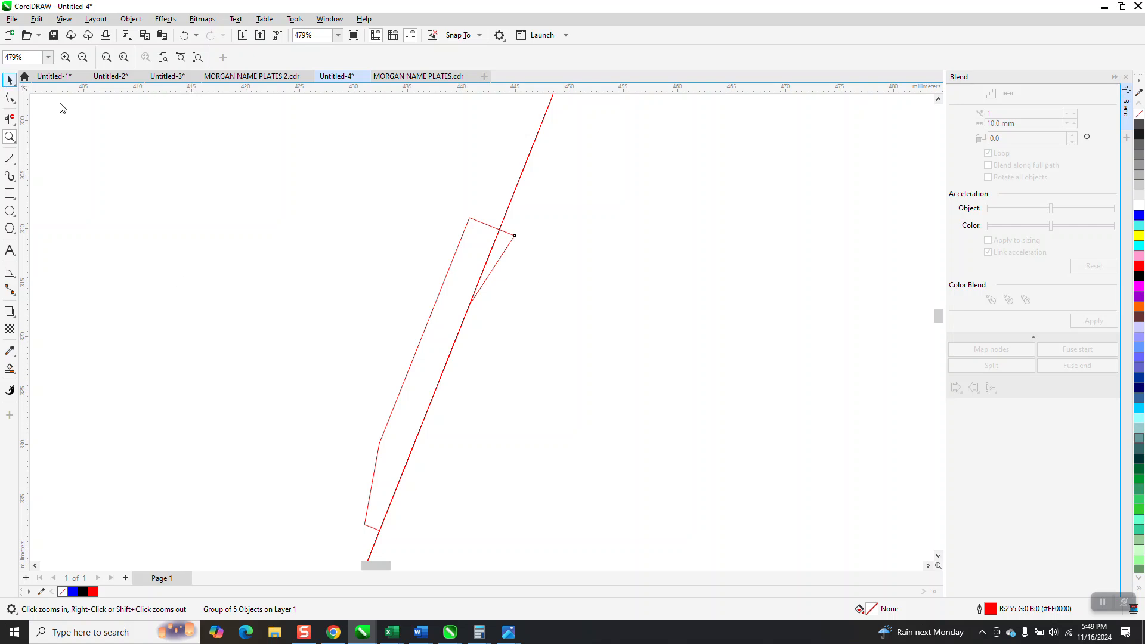
click(485, 227)
scroll(182, 227, down, 8)
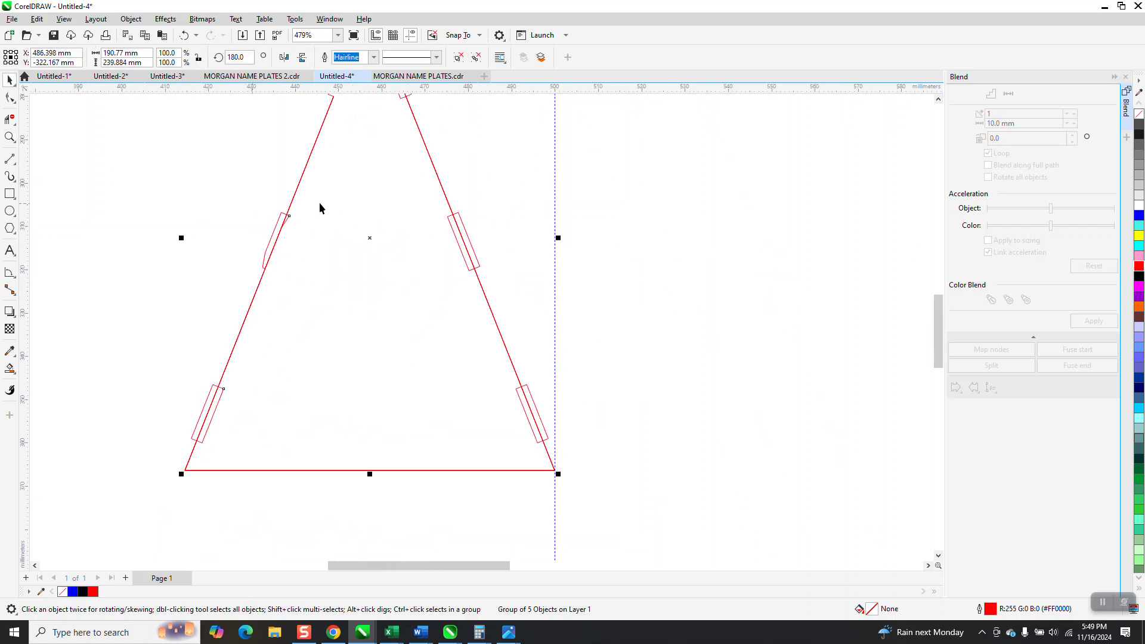
Undo the segment deletions, the mirrored copy and the grouping of the triangle with its rectangles.
click(183, 36)
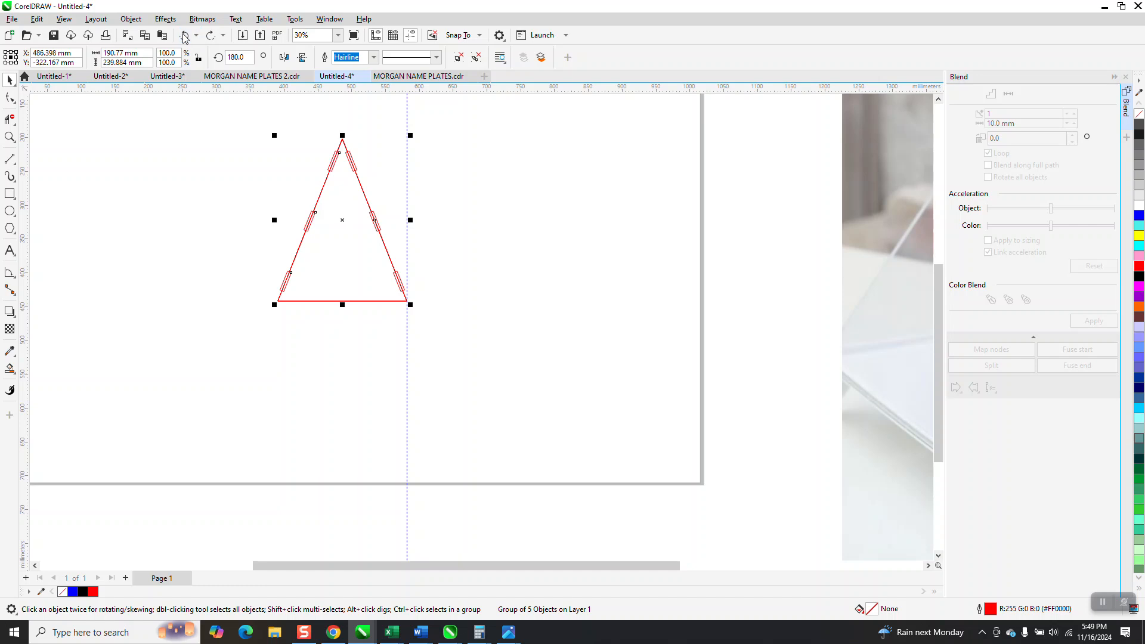
click(182, 36)
click(183, 36)
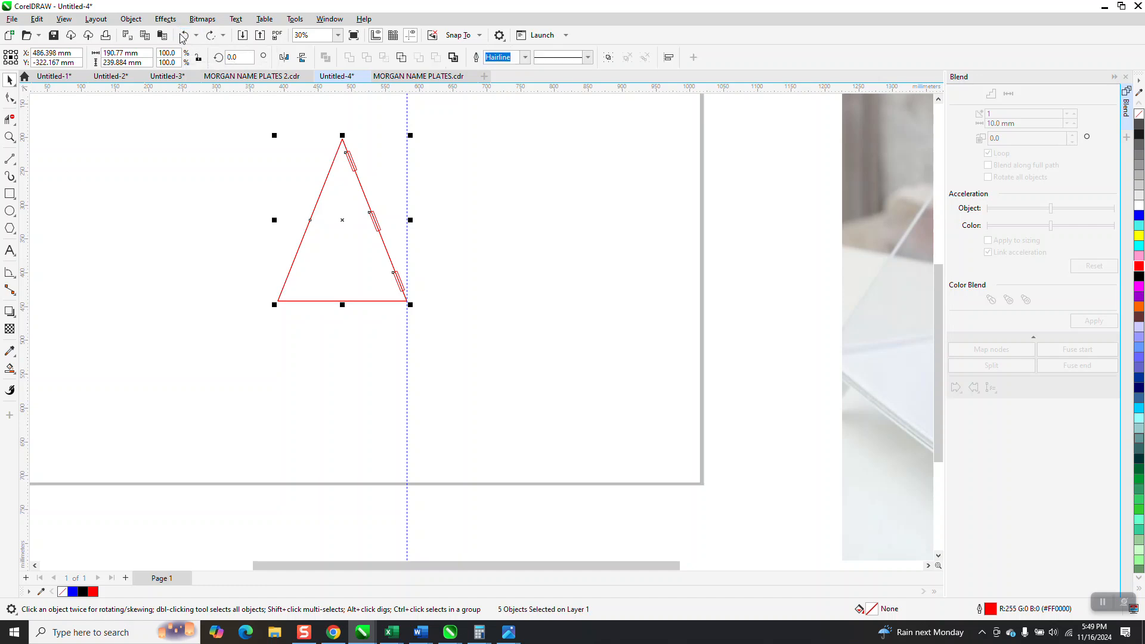
click(183, 36)
click(183, 36)
click(420, 187)
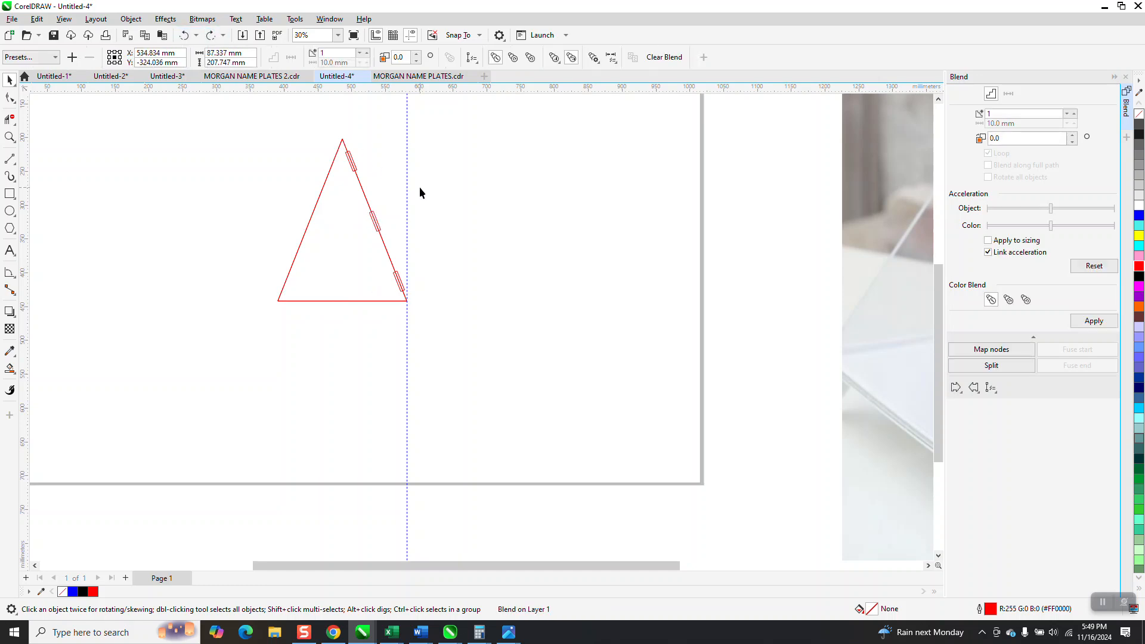
Break apart the blend of rectangles on the right slanted edge into separately selectable objects.
click(372, 223)
click(129, 20)
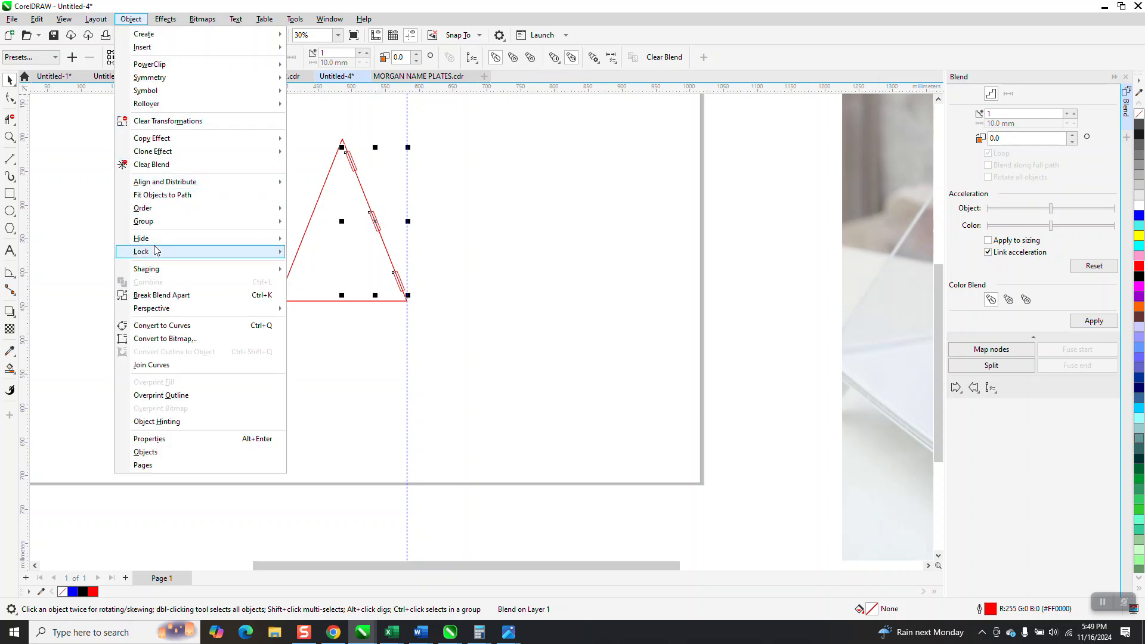
click(162, 295)
click(274, 248)
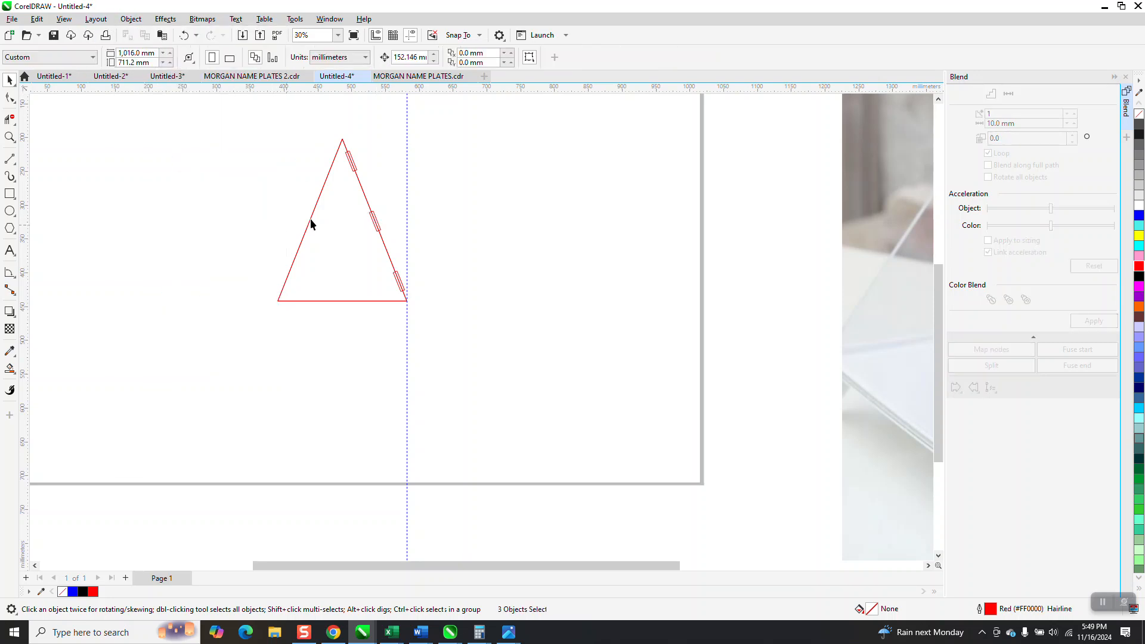
click(372, 223)
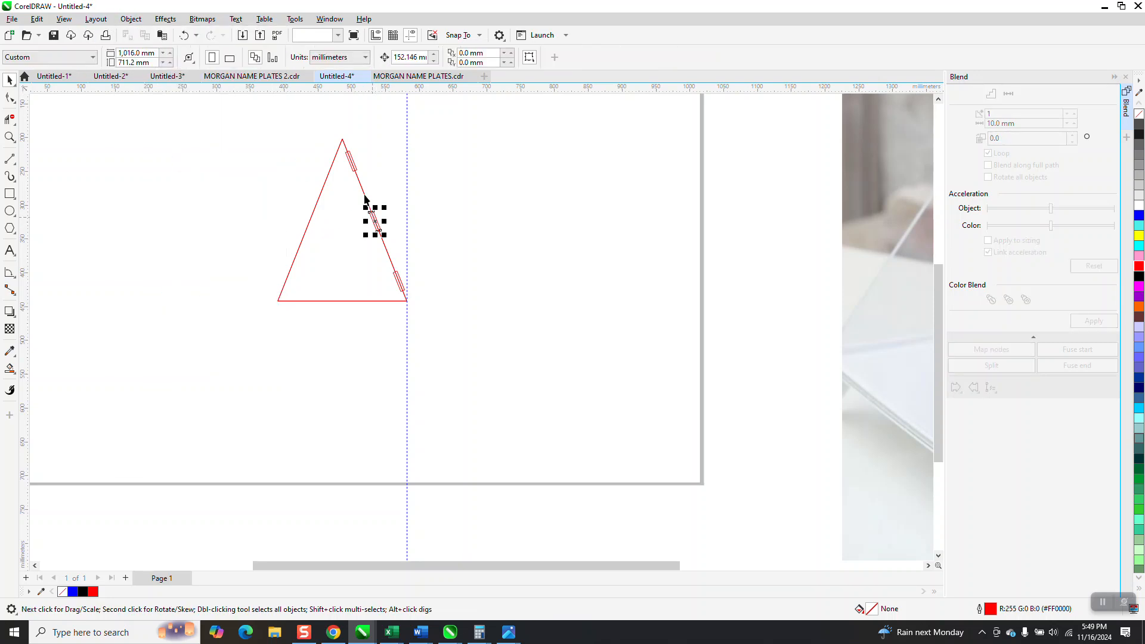
click(352, 162)
Group the triangle with its rectangles and overlay a horizontally mirrored copy on the original.
drag(262, 123, 495, 349)
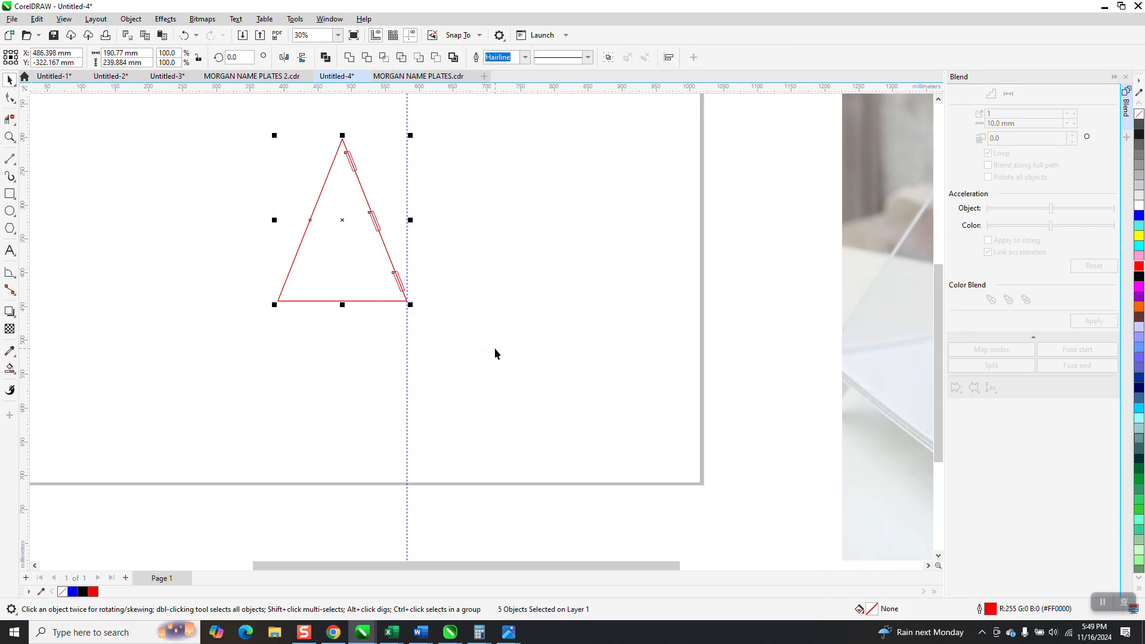
key(ctrl+g)
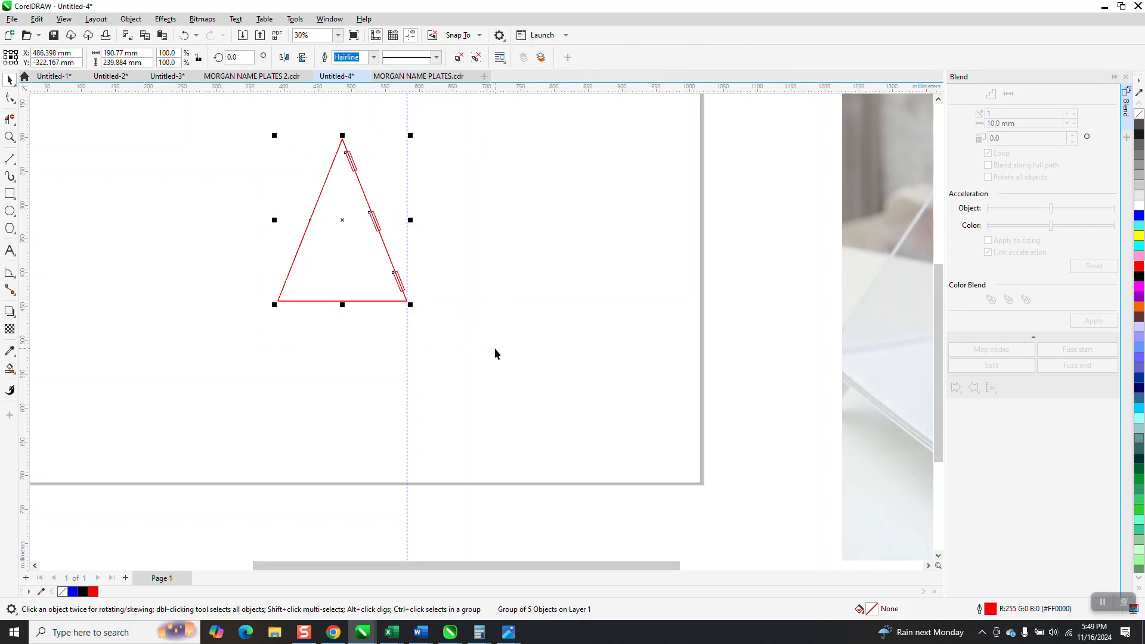
click(285, 57)
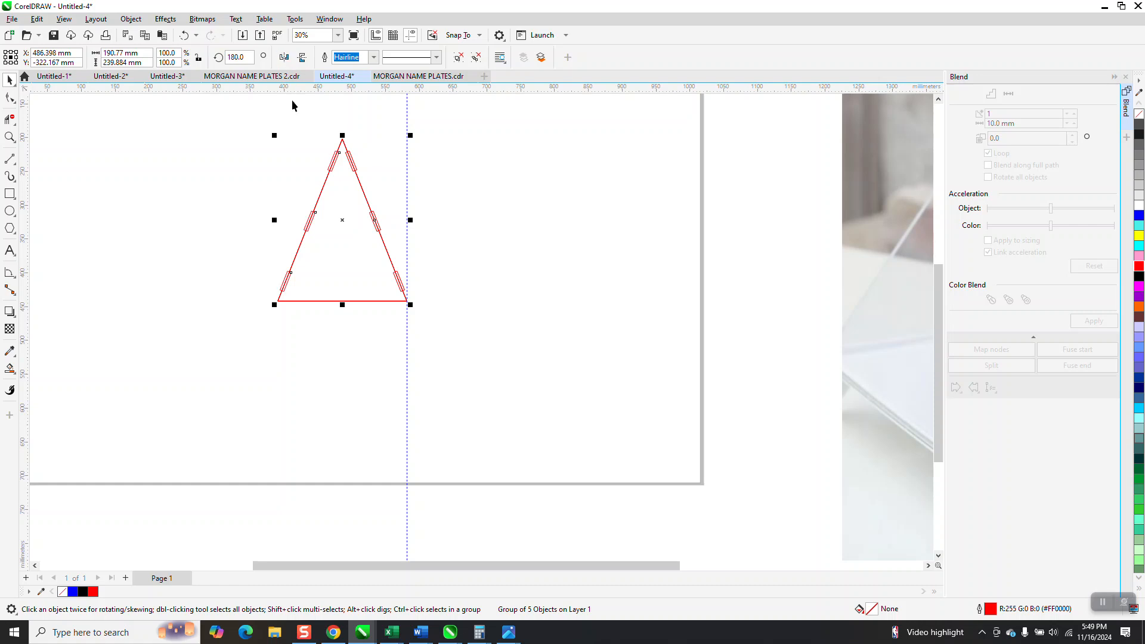
Remove the inner halves of the three left-edge rectangles and the edge segments inside them with Virtual Segment Delete.
click(10, 137)
drag(235, 147, 525, 295)
click(9, 119)
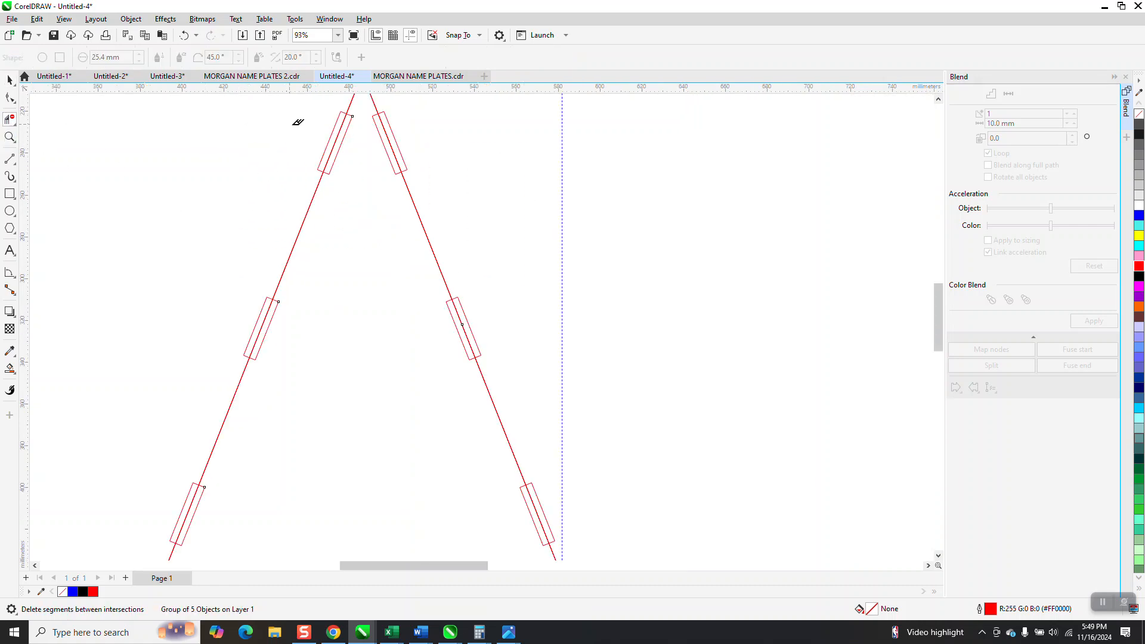
click(344, 138)
click(274, 316)
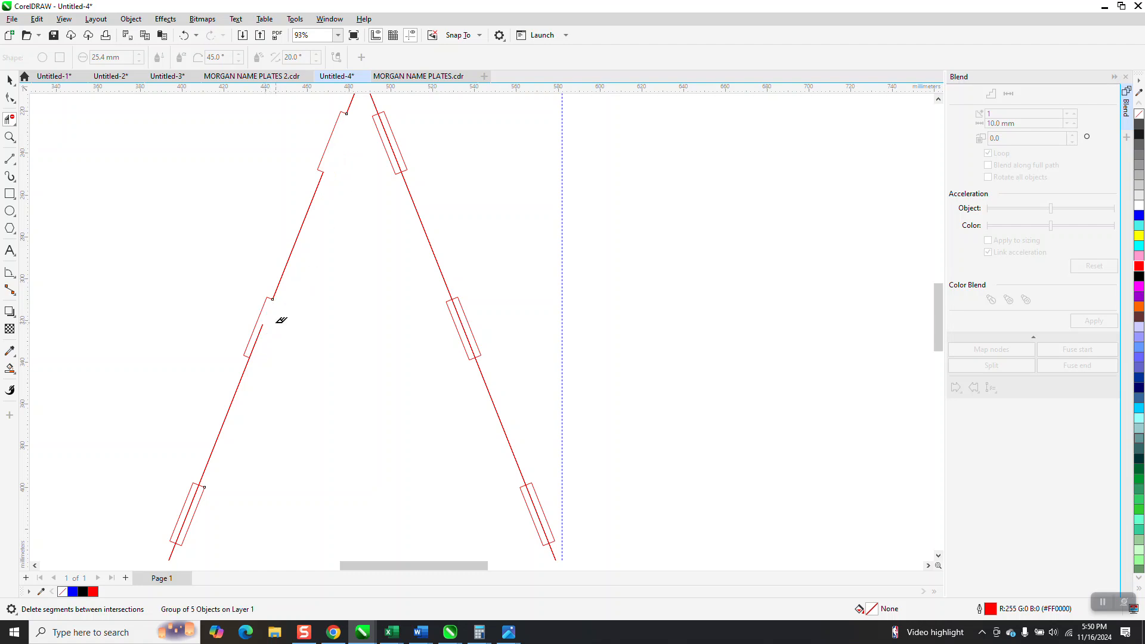
scroll(340, 209, down, 2)
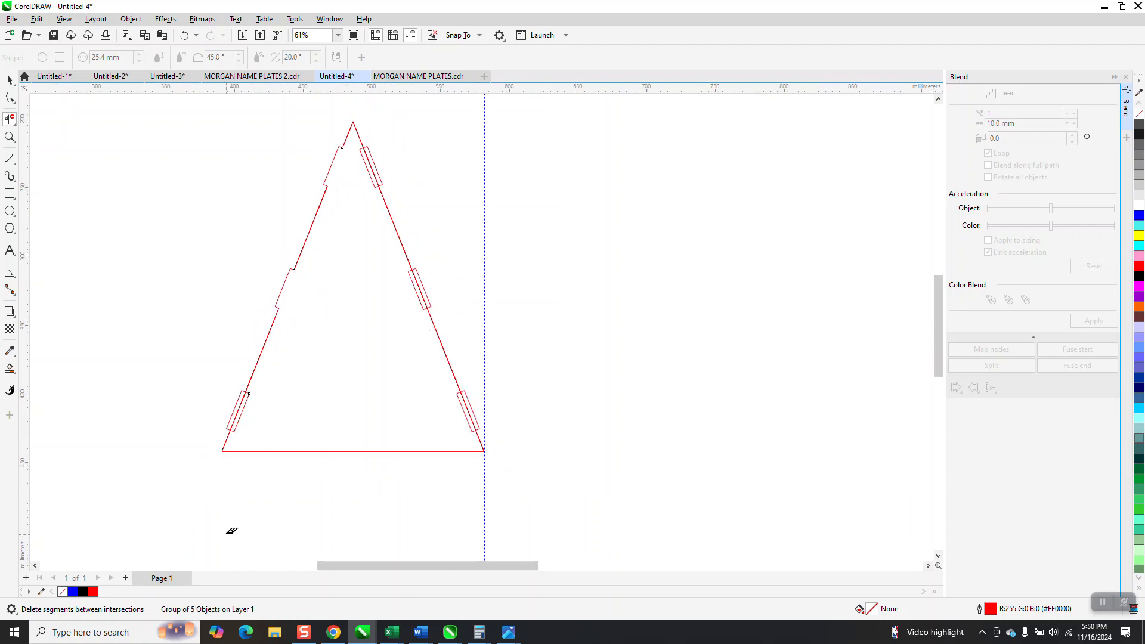
click(239, 404)
scroll(173, 334, down, 1)
Create a blue Smart Fill shape from the panel's interior and move it to the right of the original linework.
click(9, 368)
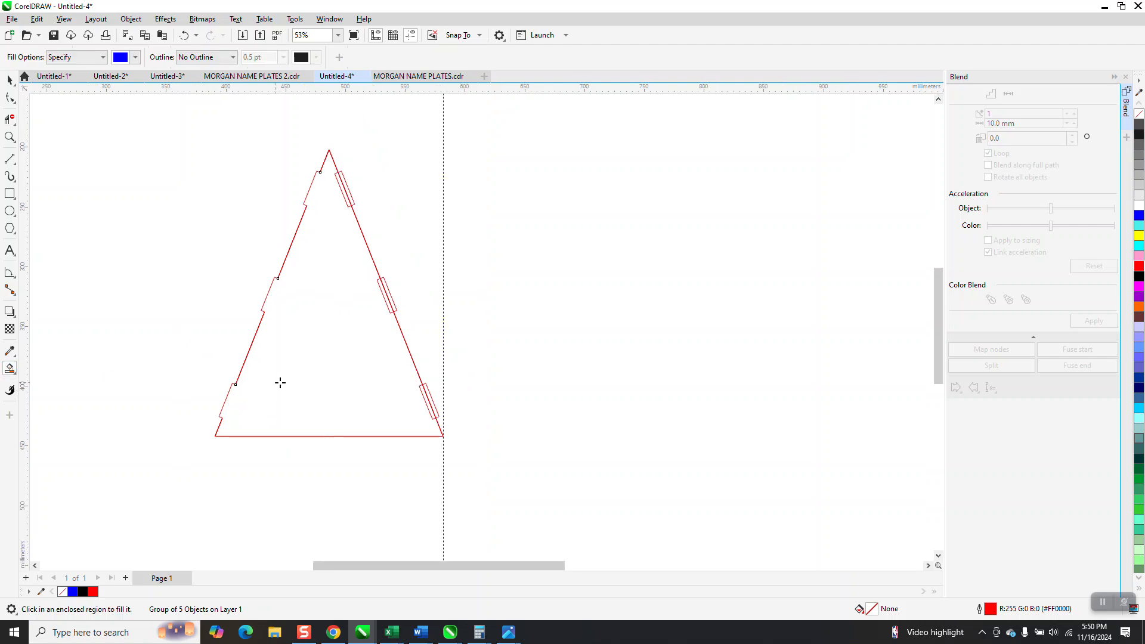
click(299, 375)
click(10, 79)
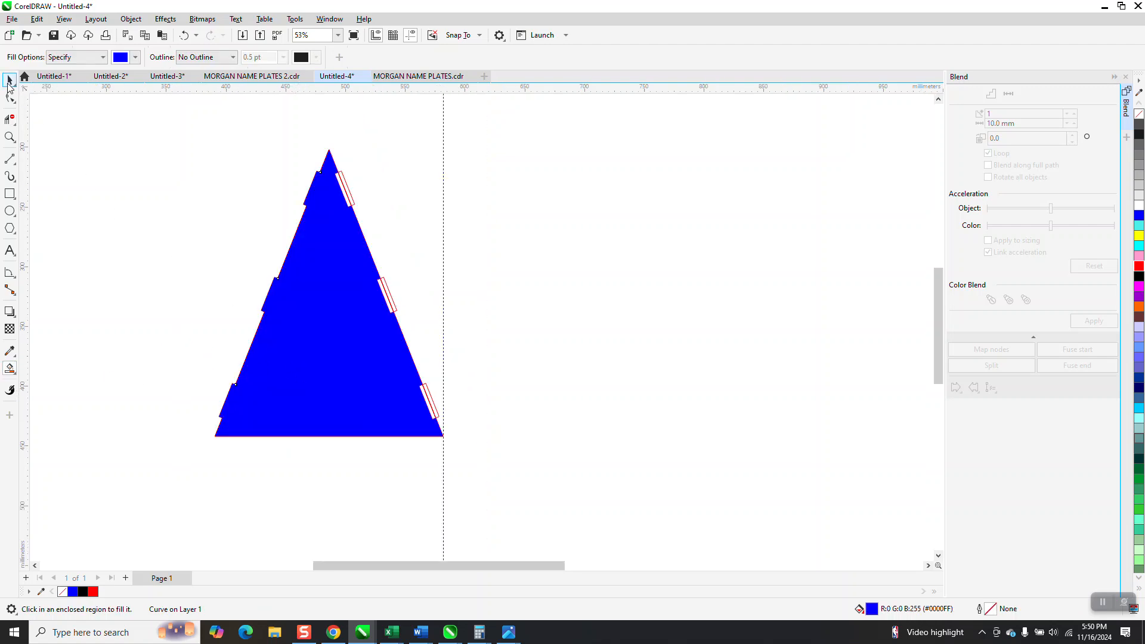
drag(328, 260, 621, 280)
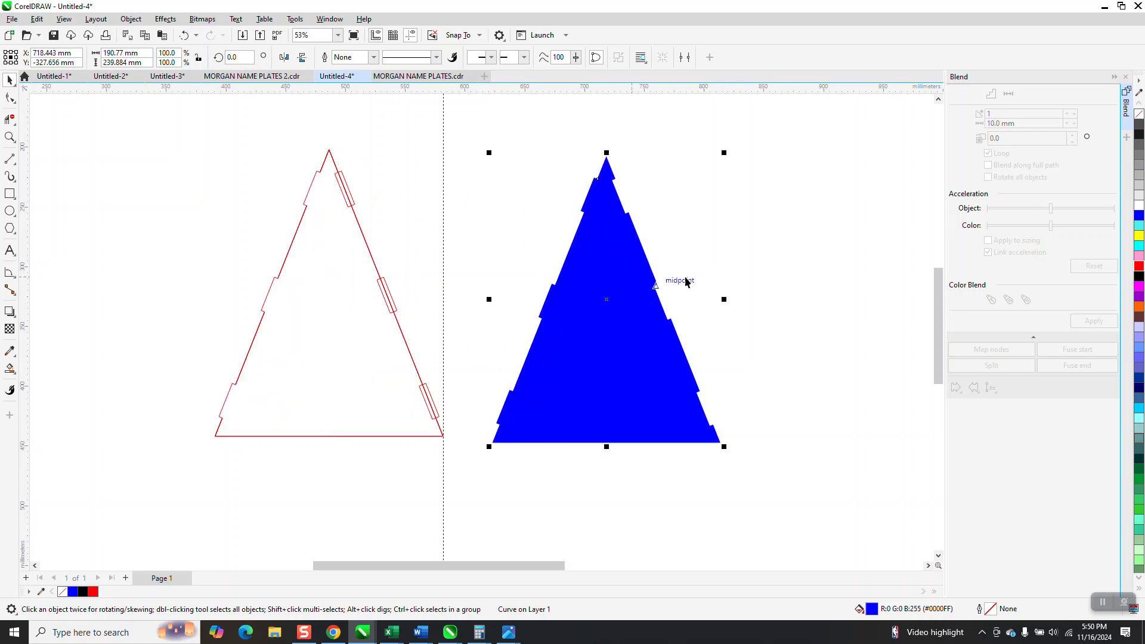
Remove the blue shape's fill and give it a red outline.
click(1140, 114)
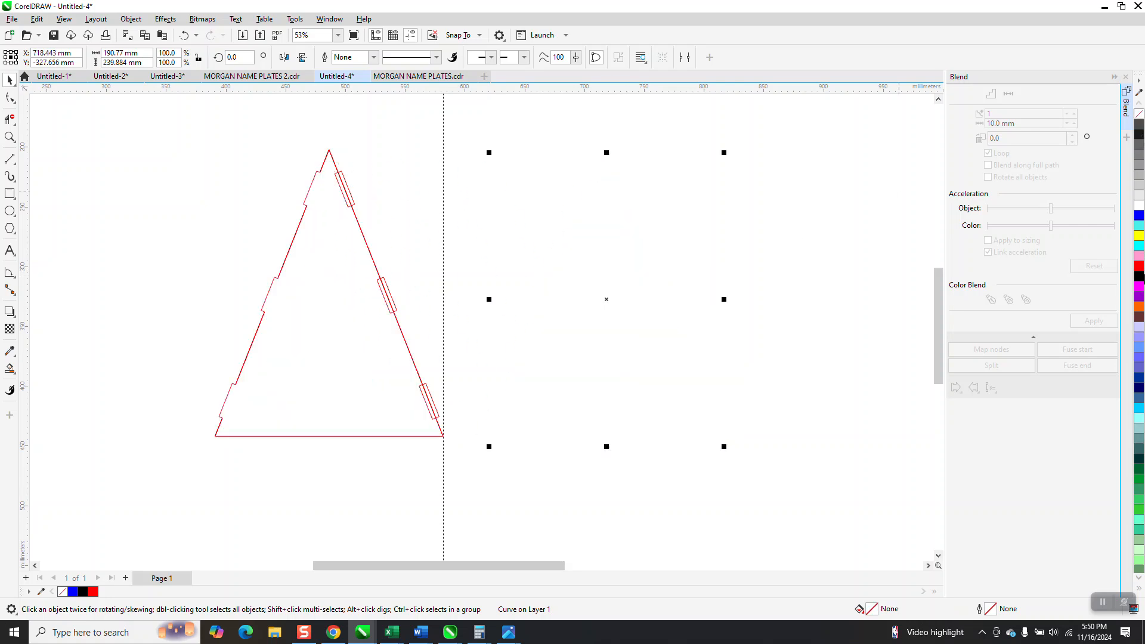
right_click(1140, 267)
click(698, 222)
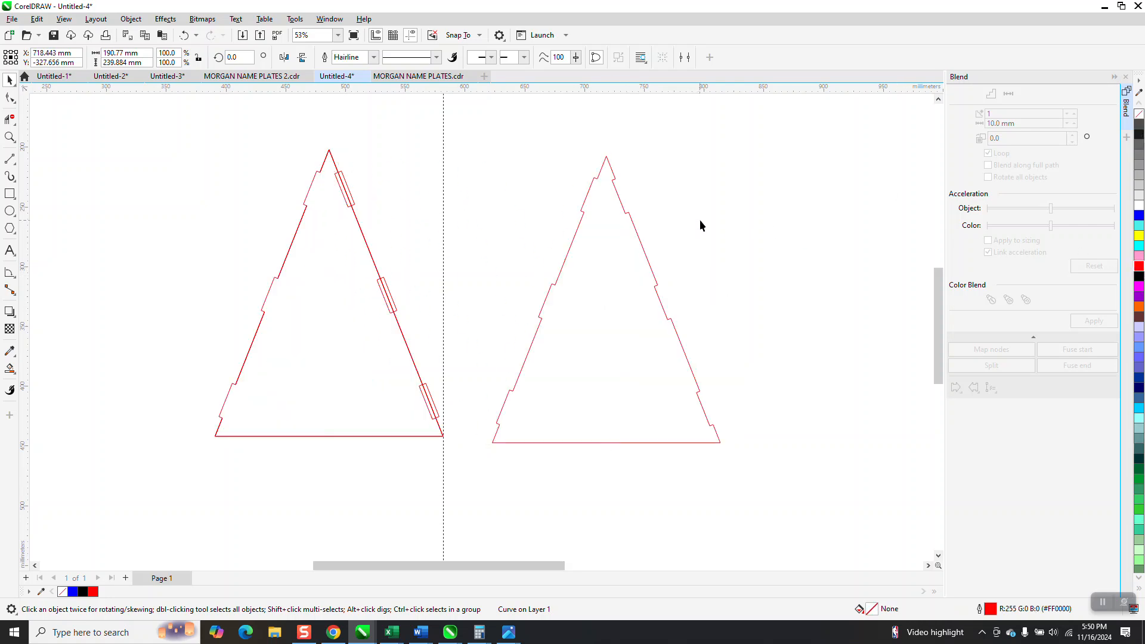
Delete the original grouped linework and move the red panel outline into its place.
drag(298, 381, 492, 486)
key(Delete)
drag(617, 373, 302, 363)
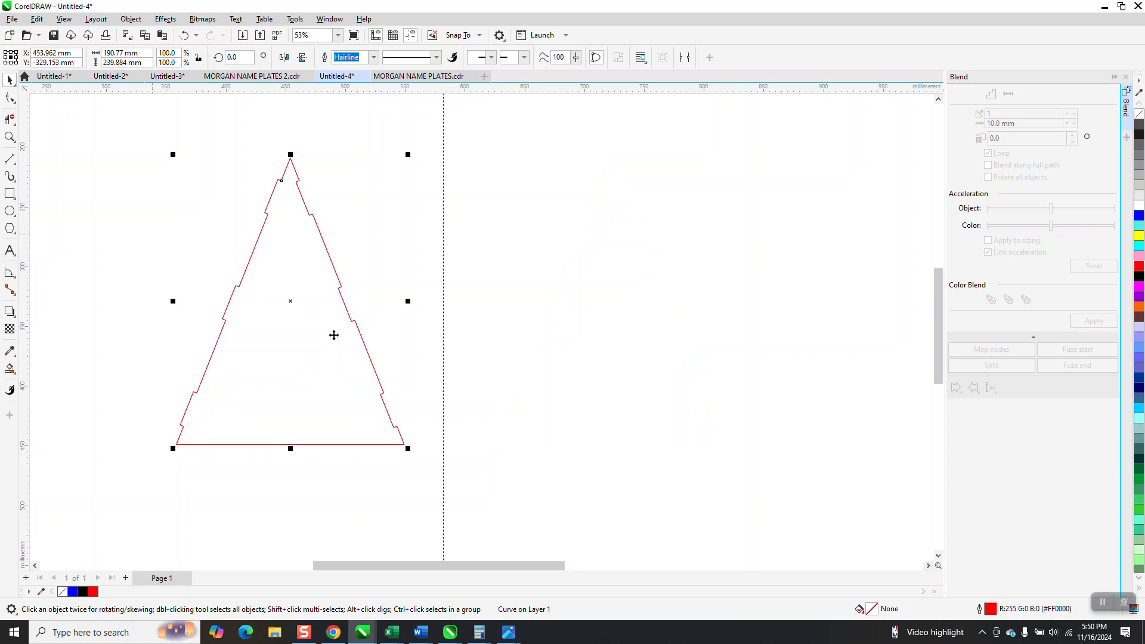
Rotate a dark gray outlined copy of the panel about 43.6 degrees around the apex, against the red panel's right slanted edge.
click(290, 308)
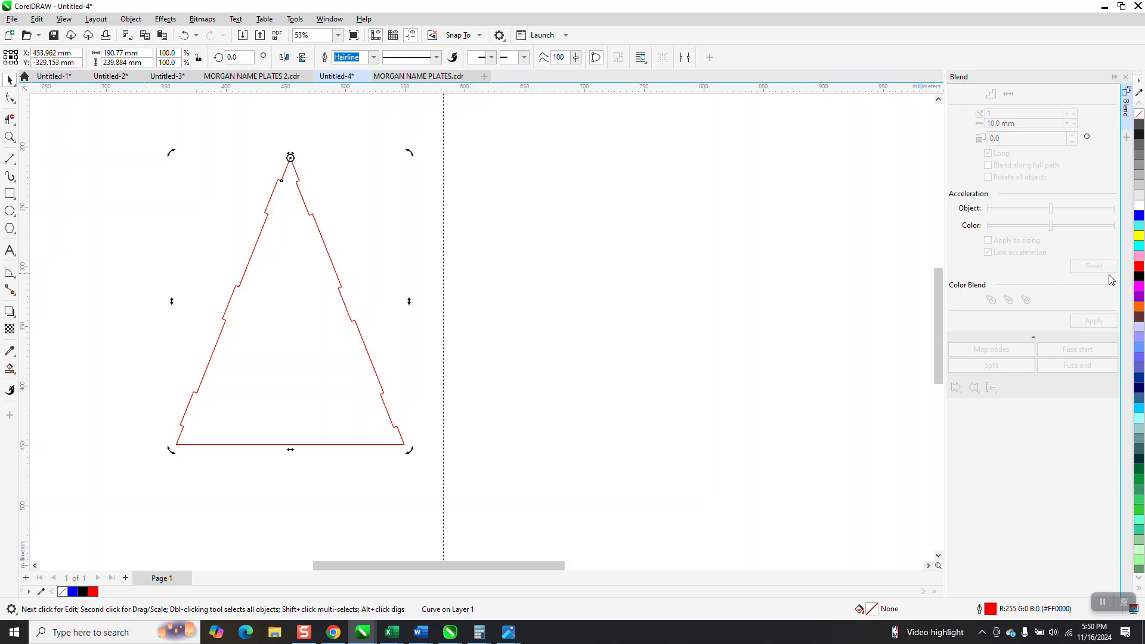
right_click(1140, 124)
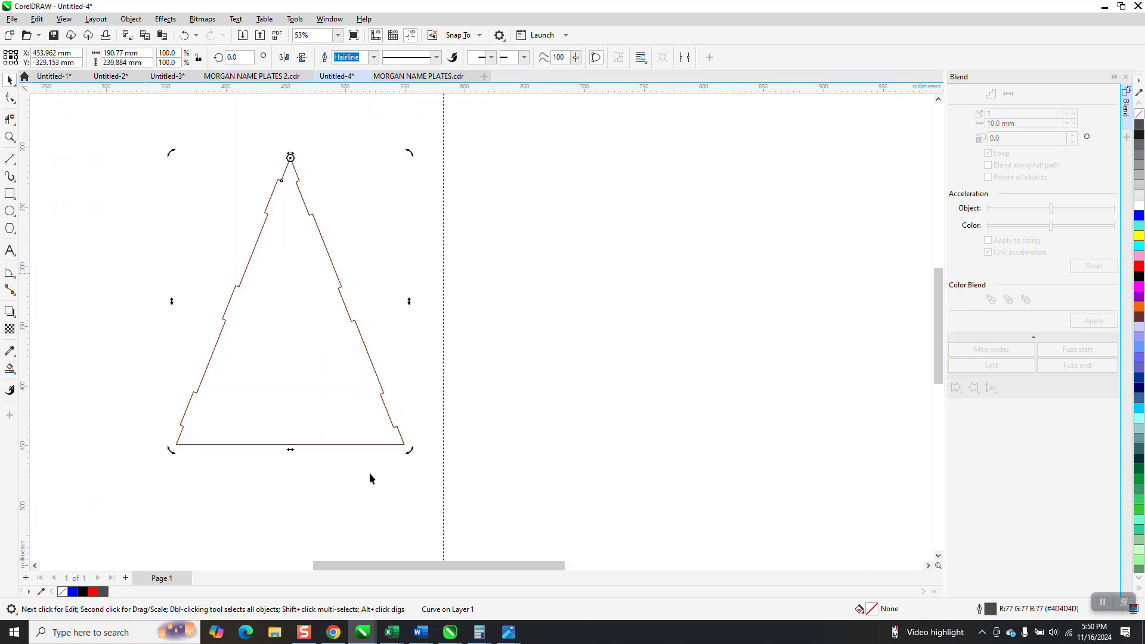
drag(172, 447, 408, 454)
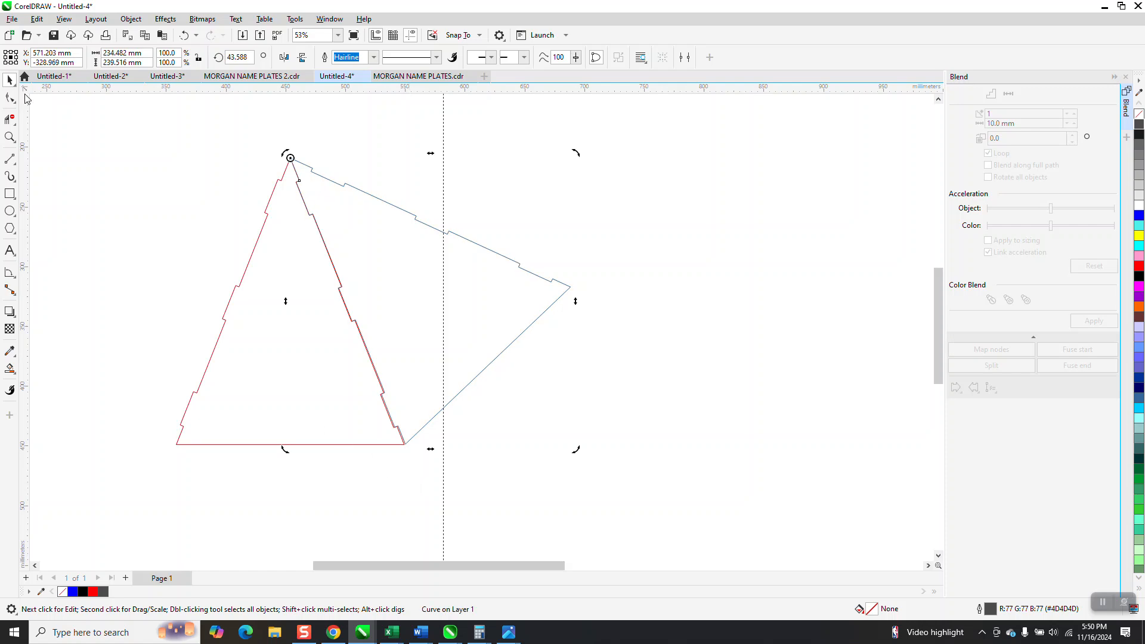
Try to align the gray panel by snapping its lowest corner to the red panel's bottom right corner.
click(10, 137)
drag(279, 174, 339, 236)
scroll(334, 198, down, 3)
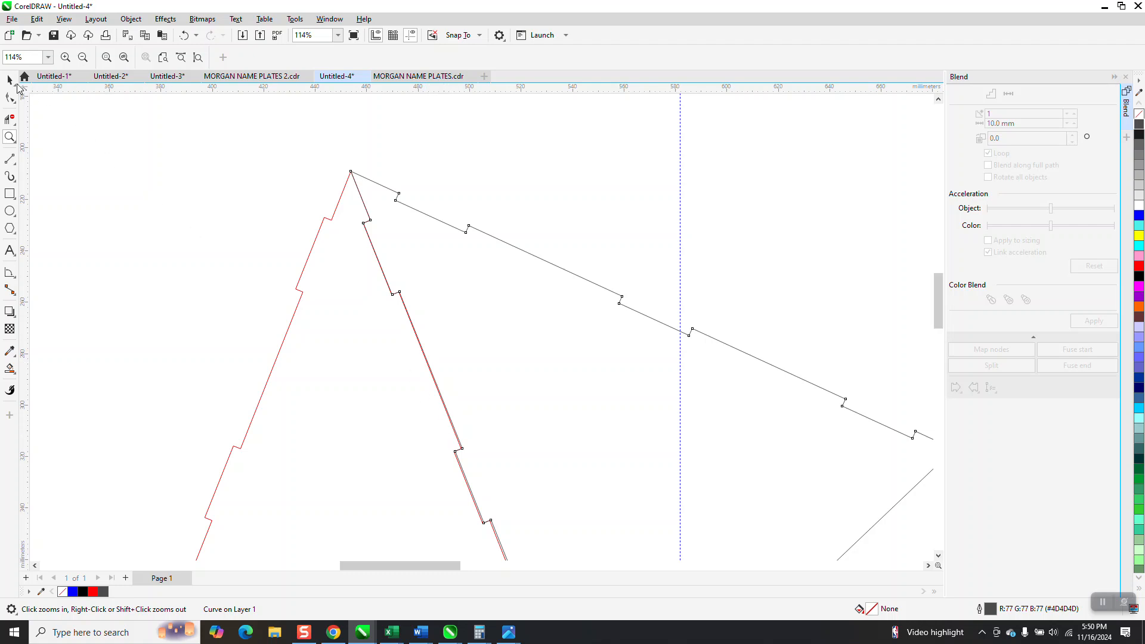
click(10, 80)
scroll(281, 230, down, 2)
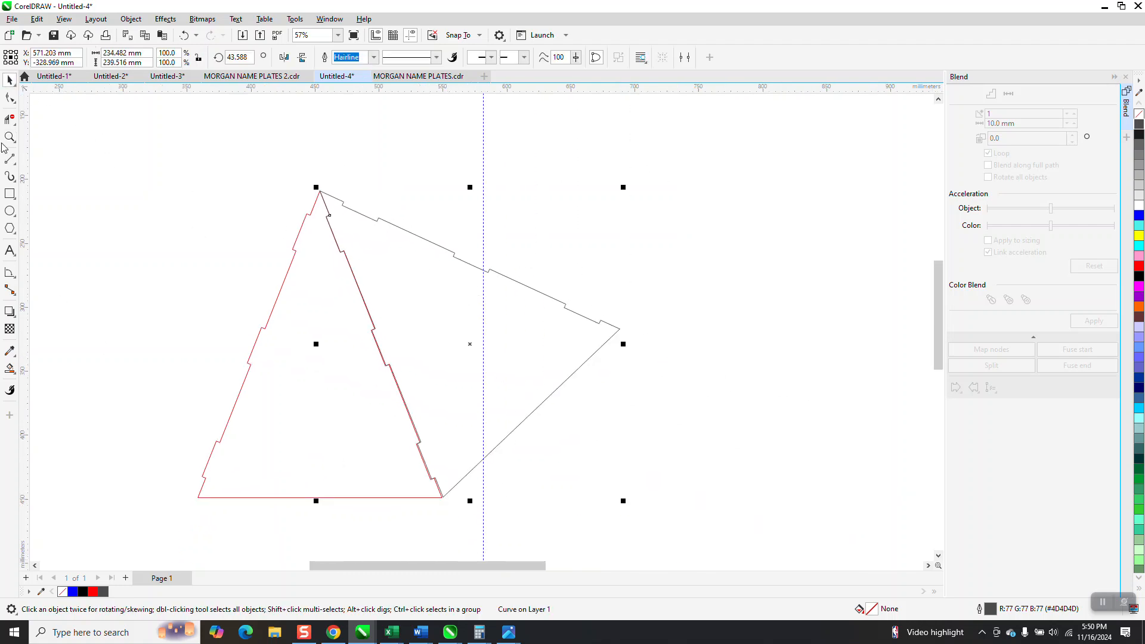
key(z)
drag(424, 467, 482, 512)
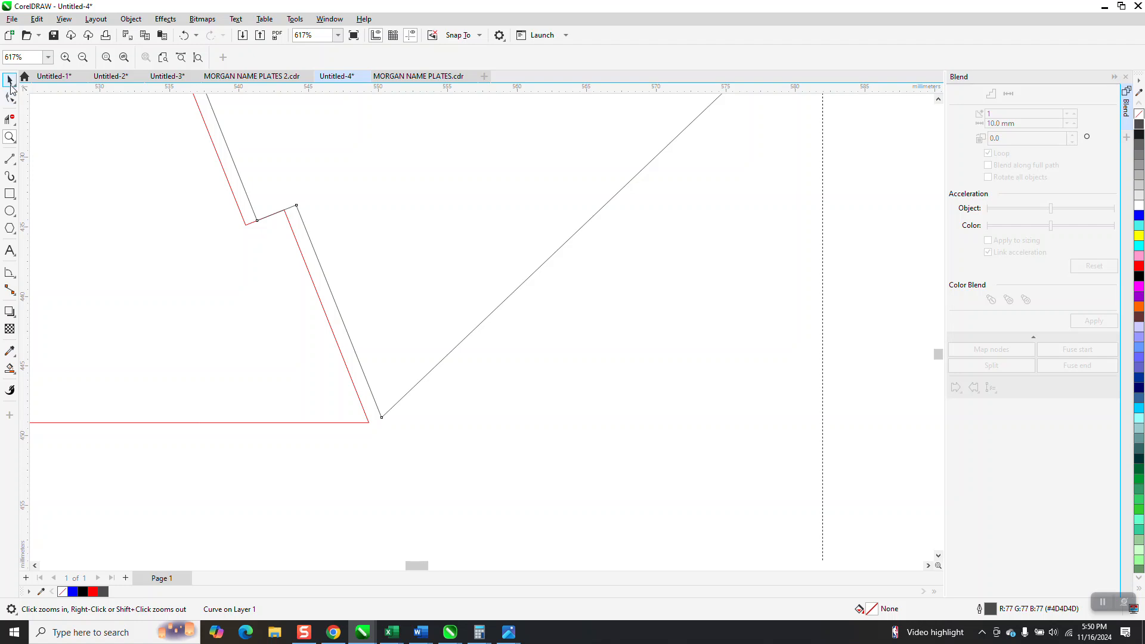
click(10, 80)
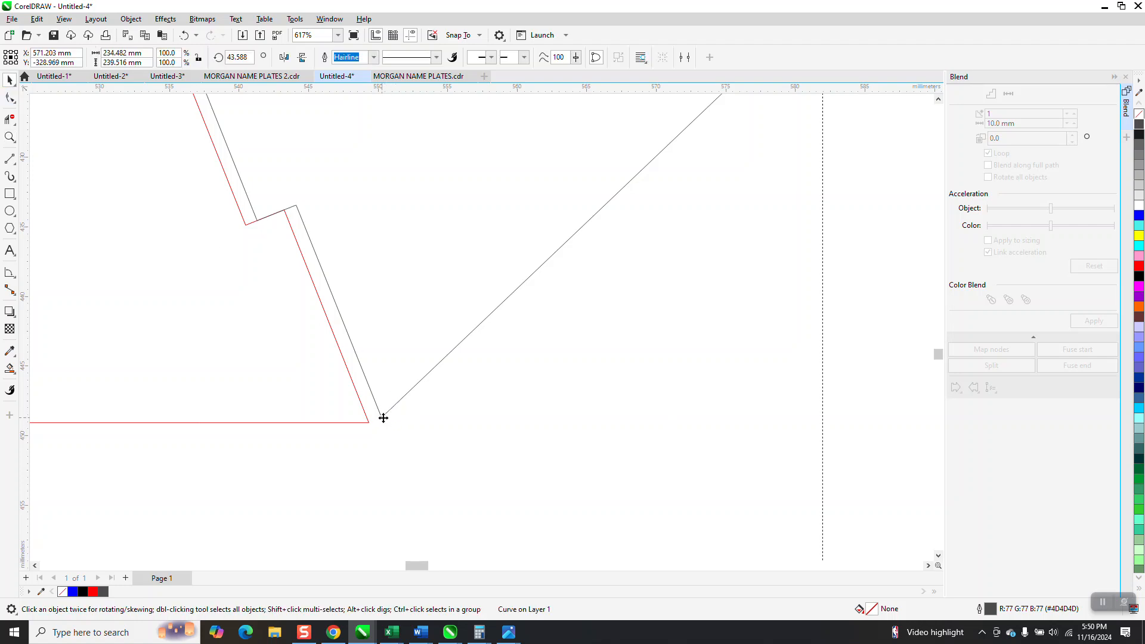
drag(383, 418, 364, 429)
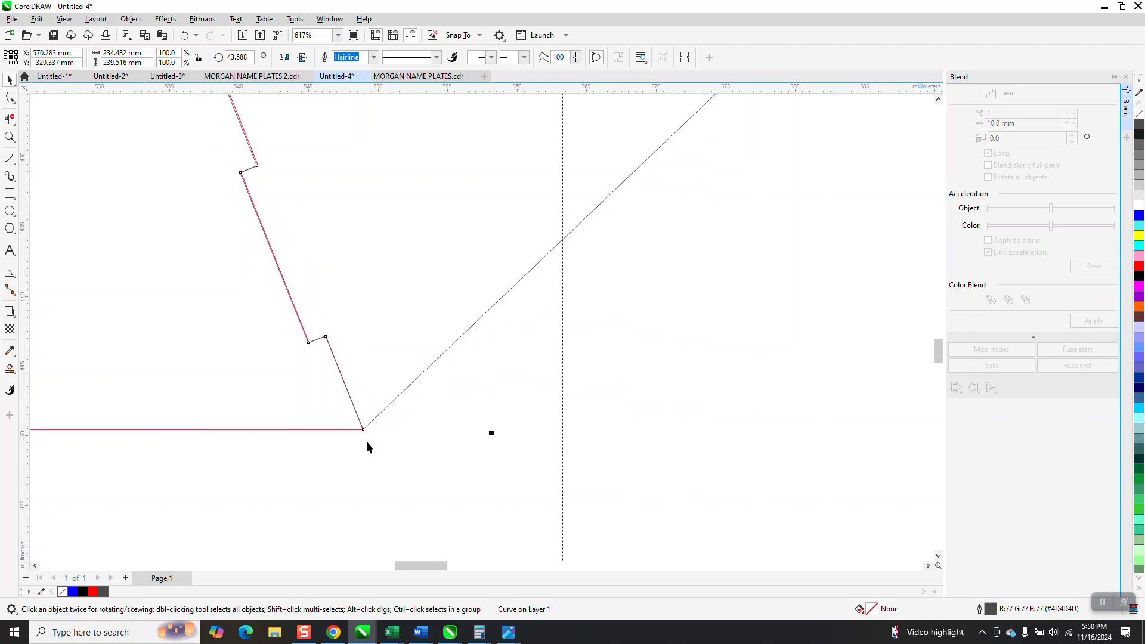
scroll(398, 352, down, 6)
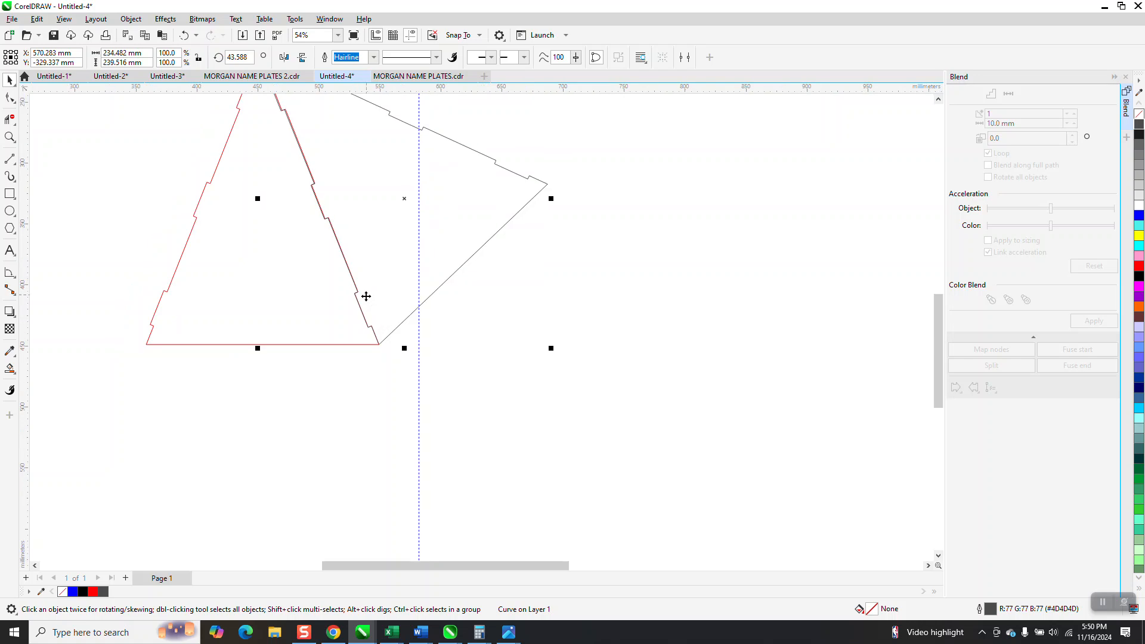
scroll(369, 304, down, 2)
Move the gray panel so its apex snaps onto the red panel's apex.
click(9, 138)
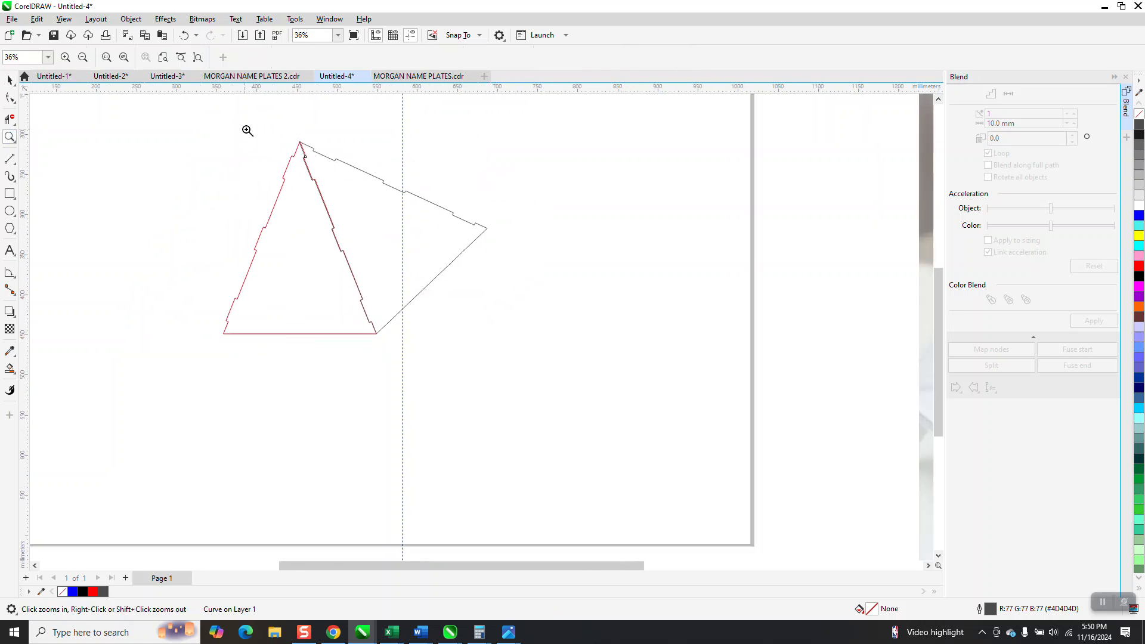
drag(277, 128, 356, 223)
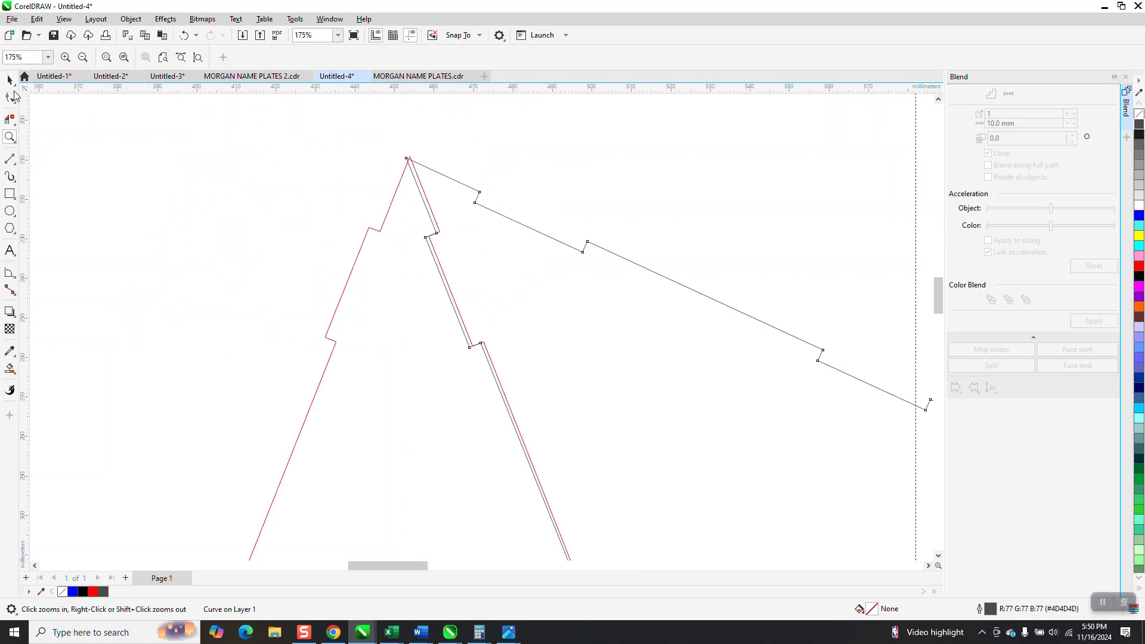
click(10, 80)
click(398, 159)
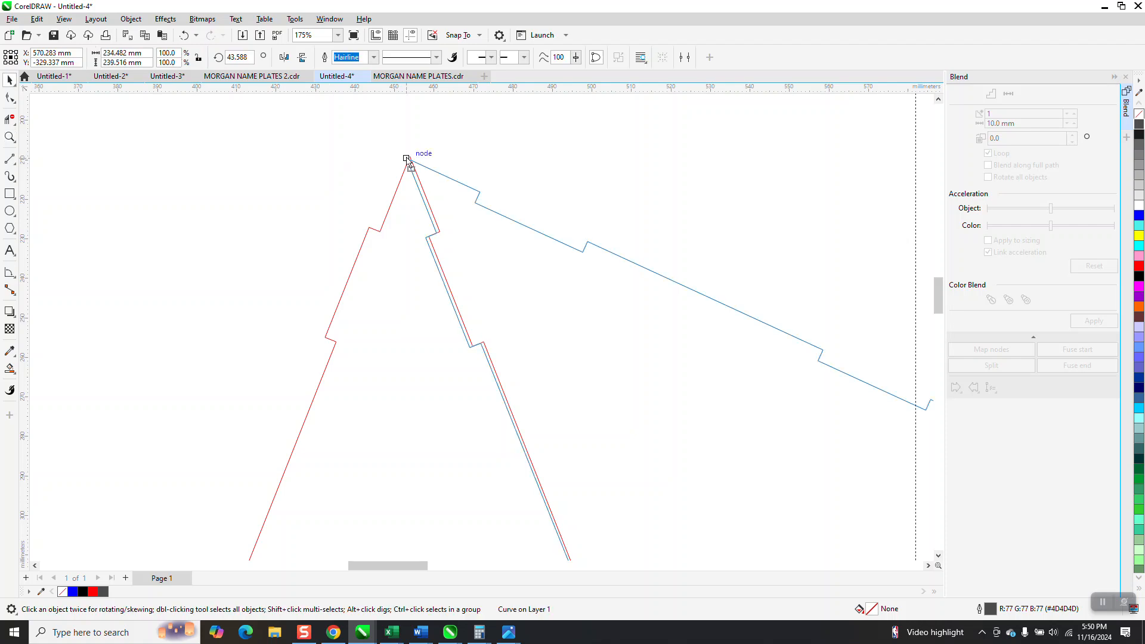
drag(411, 166, 415, 164)
Select the red panel and the rotated gray panel together.
scroll(335, 138, down, 3)
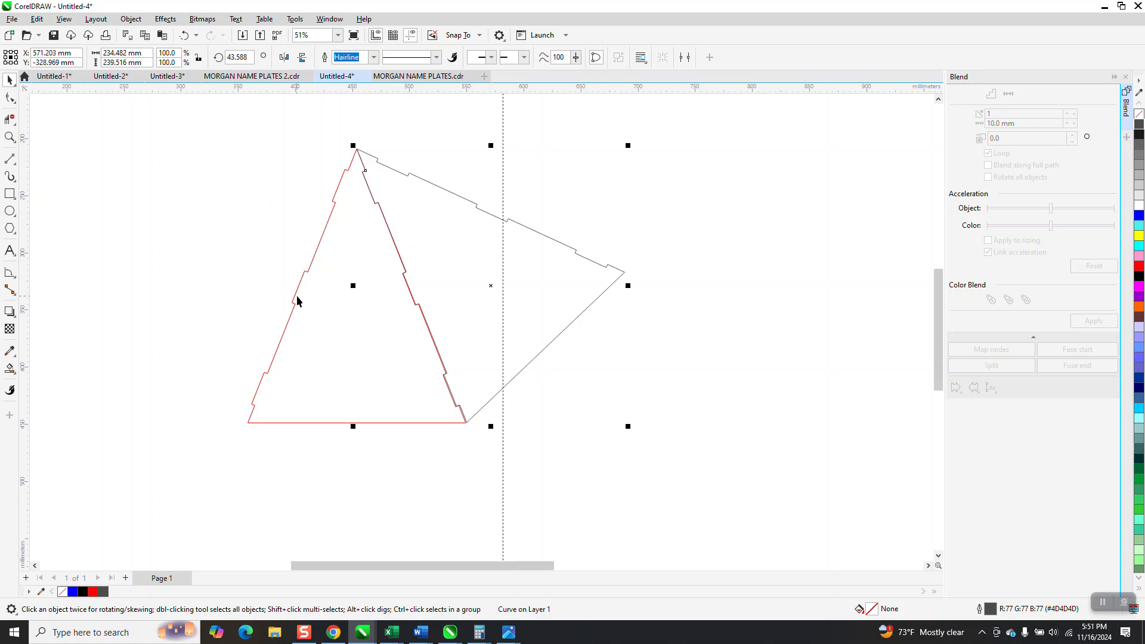
scroll(297, 300, down, 1)
drag(231, 167, 602, 442)
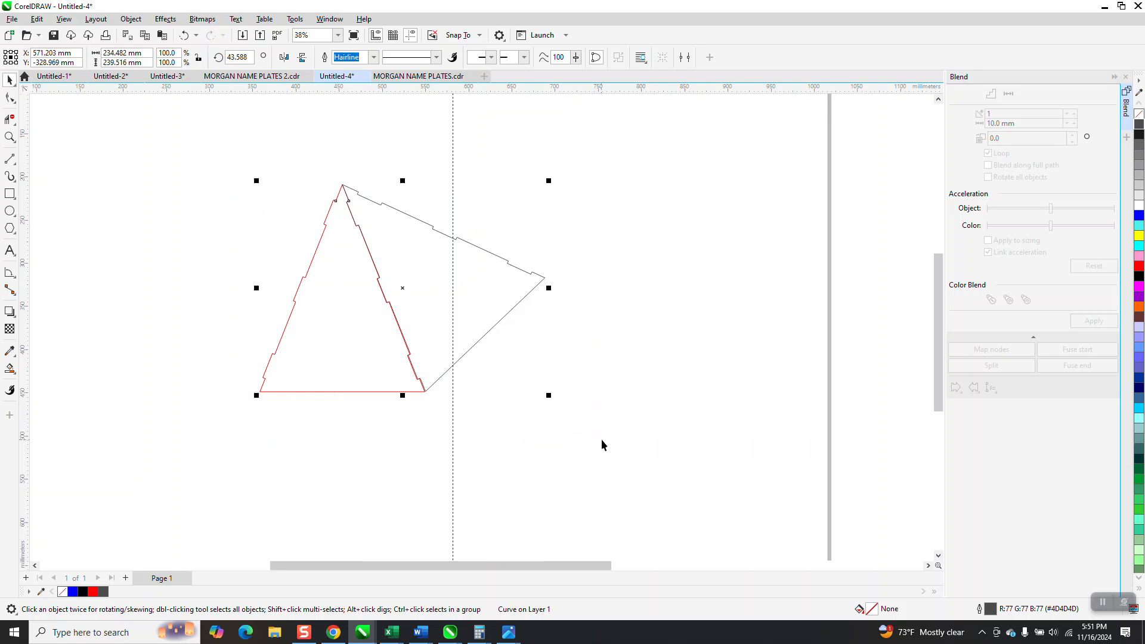